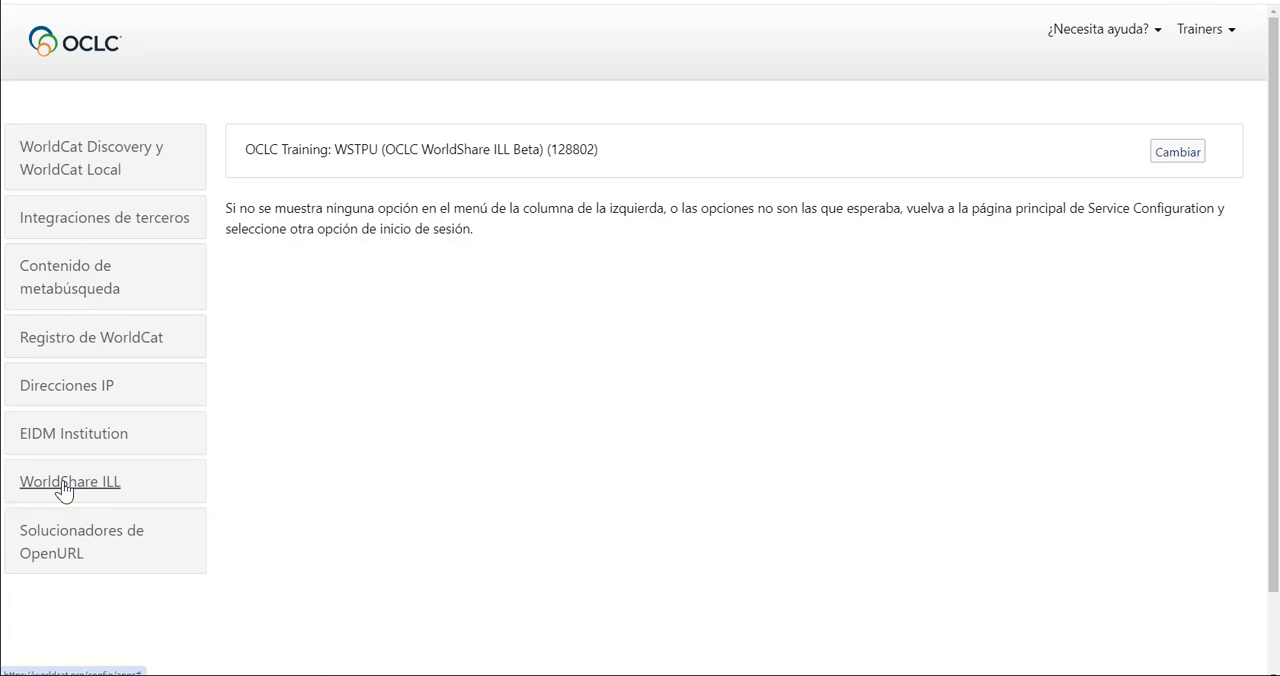
Open the borrower data settings (Datos de la entidad prestataria) of WorldShare ILL and create a new constant data record.
click(63, 488)
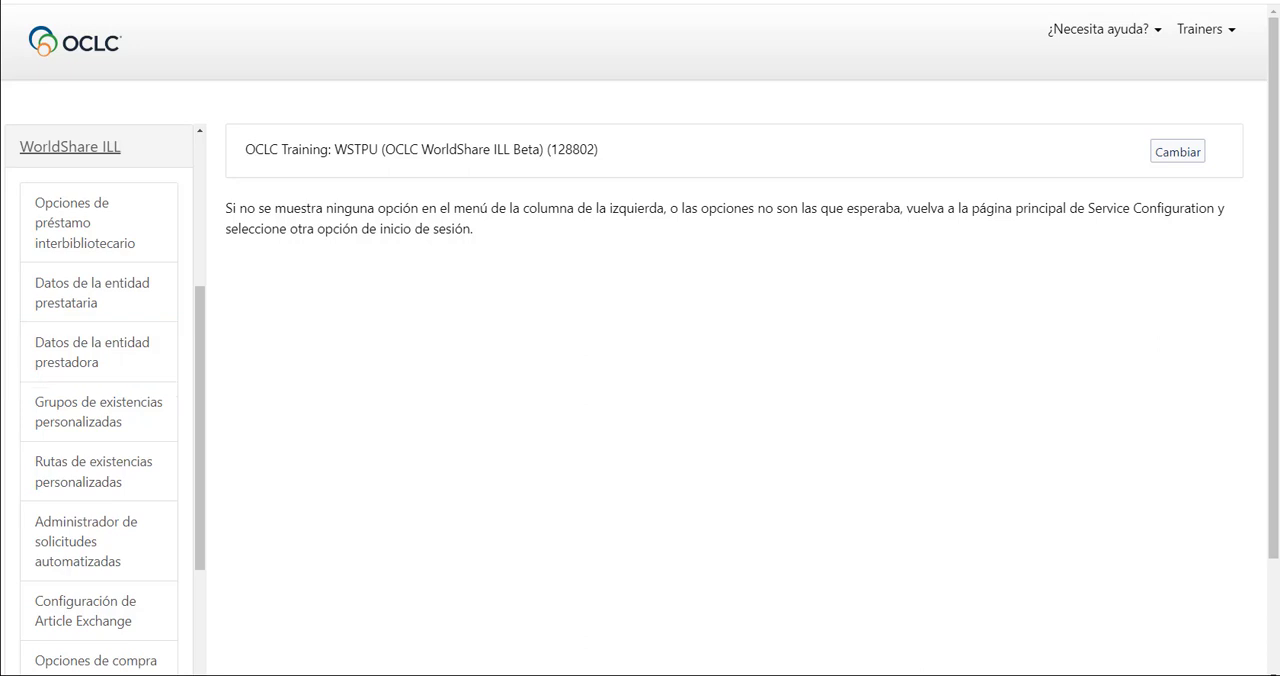
click(132, 302)
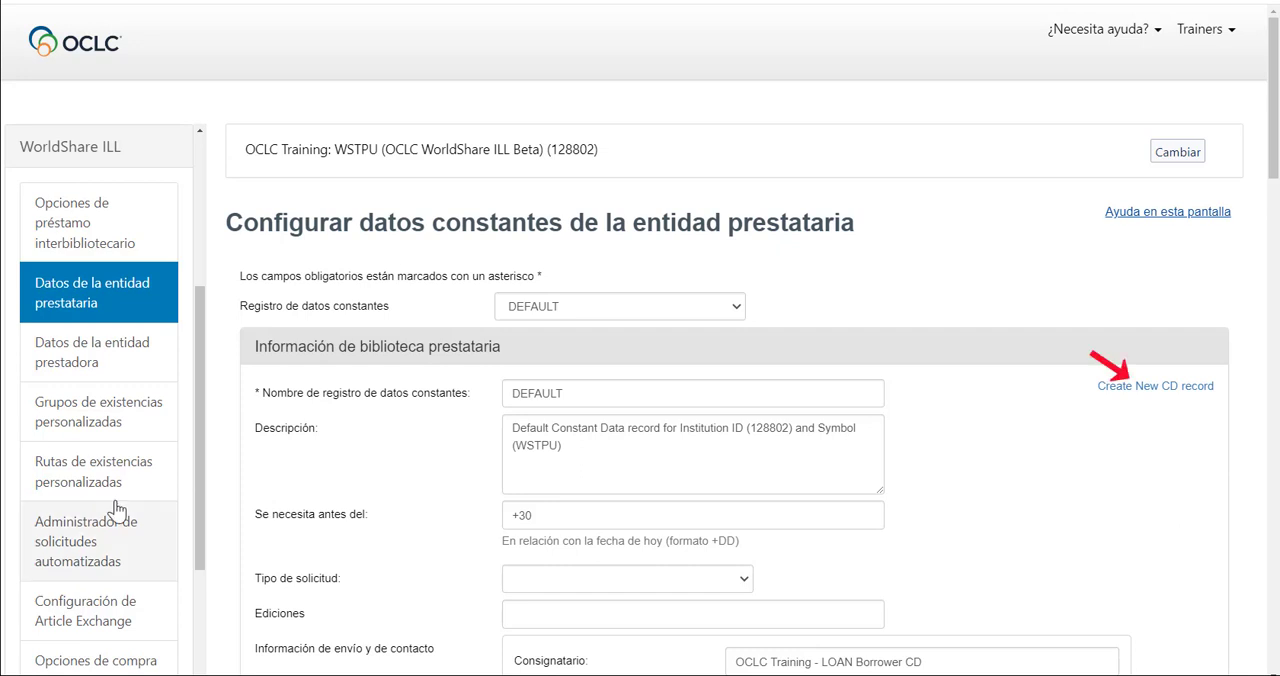
click(1145, 388)
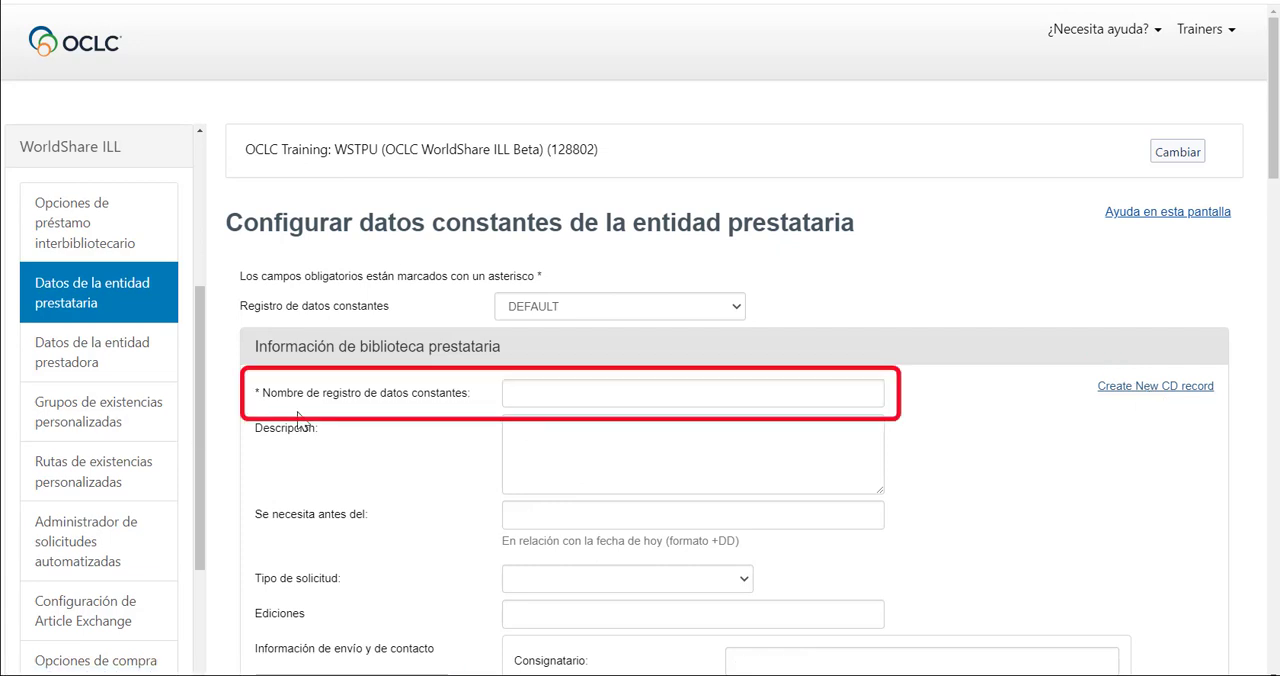
Name the record solicitudprestamos, describe it as "solicitudes de préstamos", and set the request type to Préstamo.
click(524, 395)
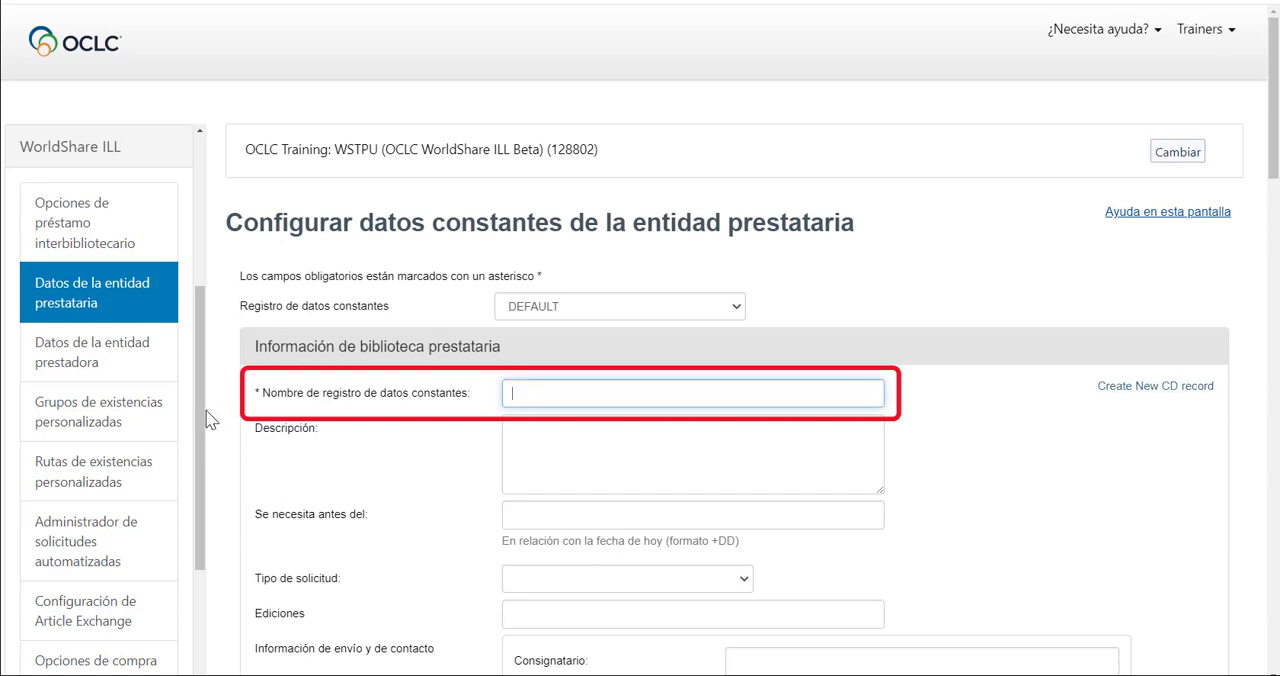
text(solicitudprestamos)
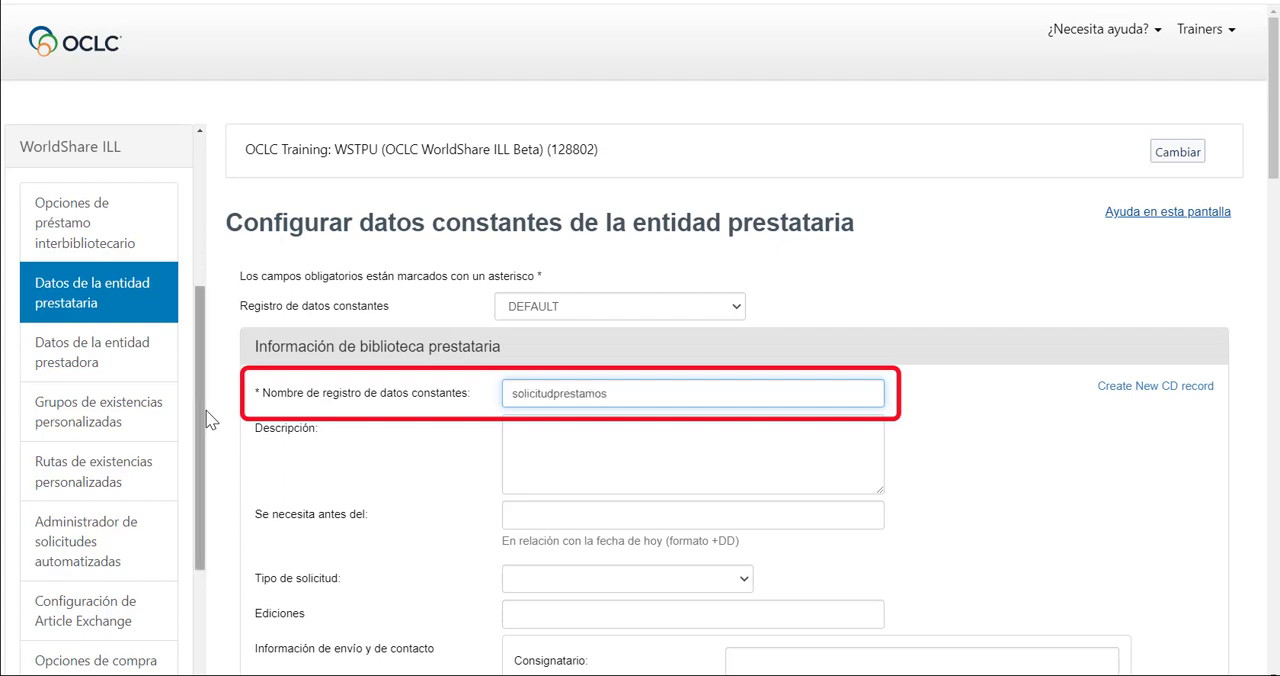
click(515, 437)
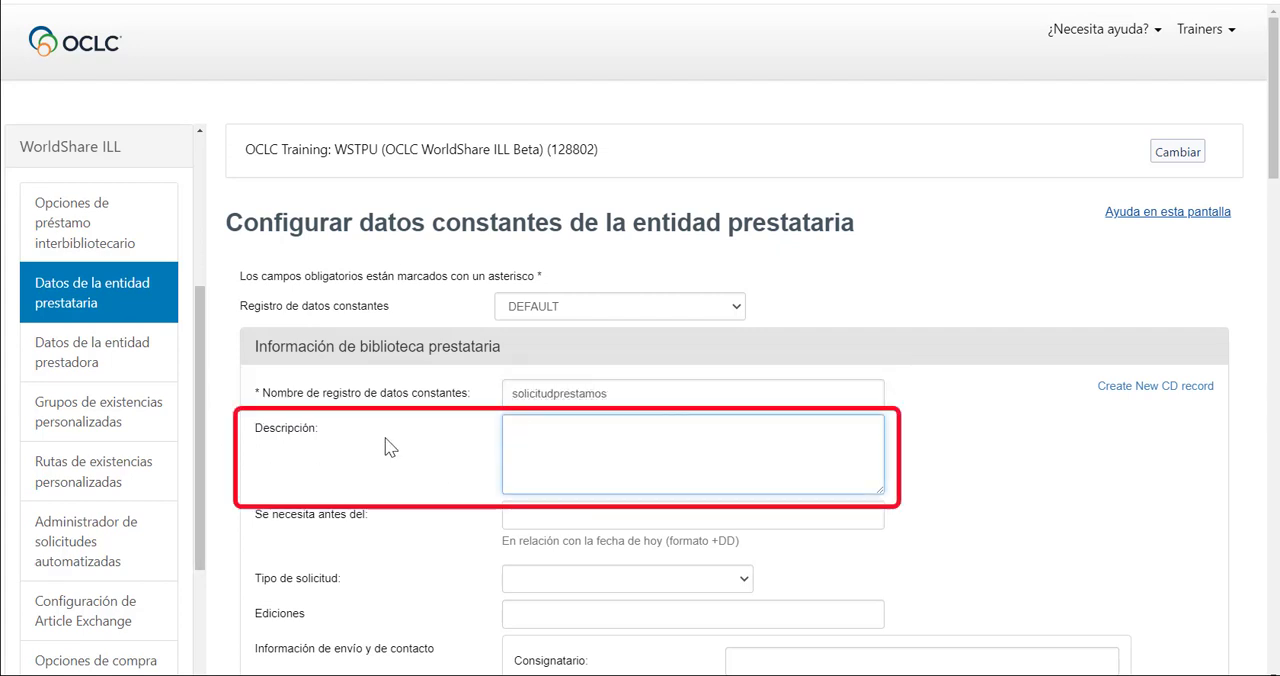
text(solicitudes de préstamos)
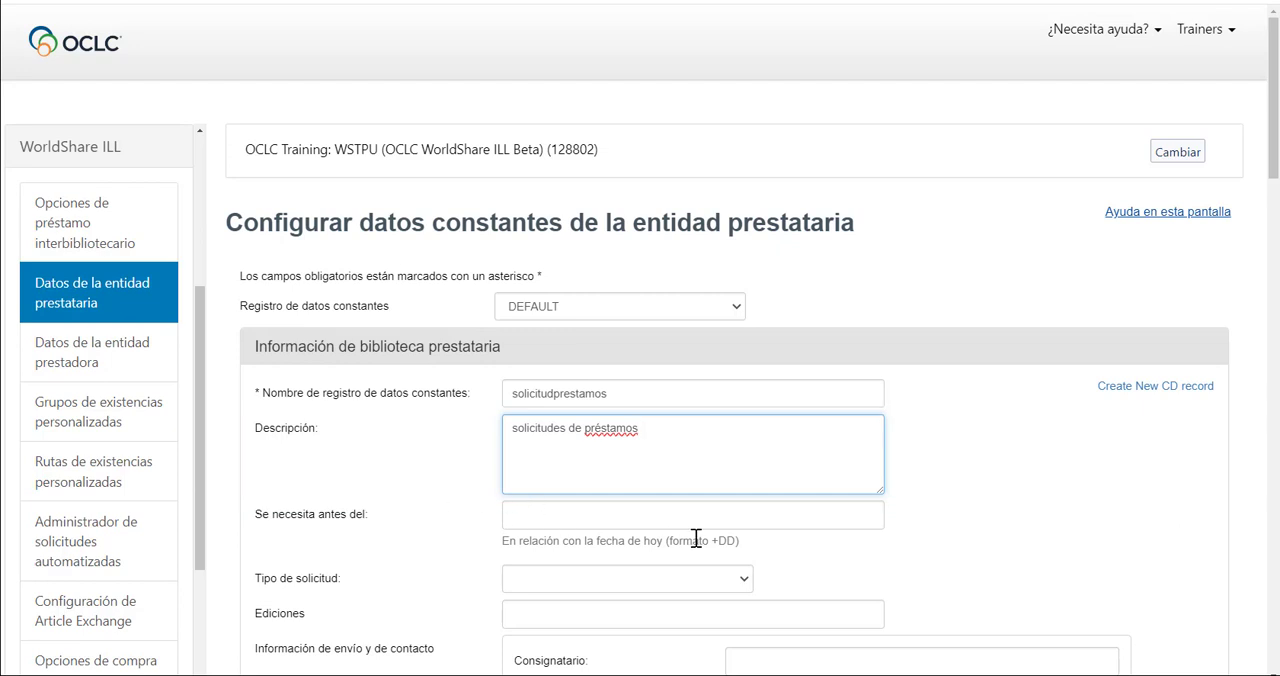
click(744, 583)
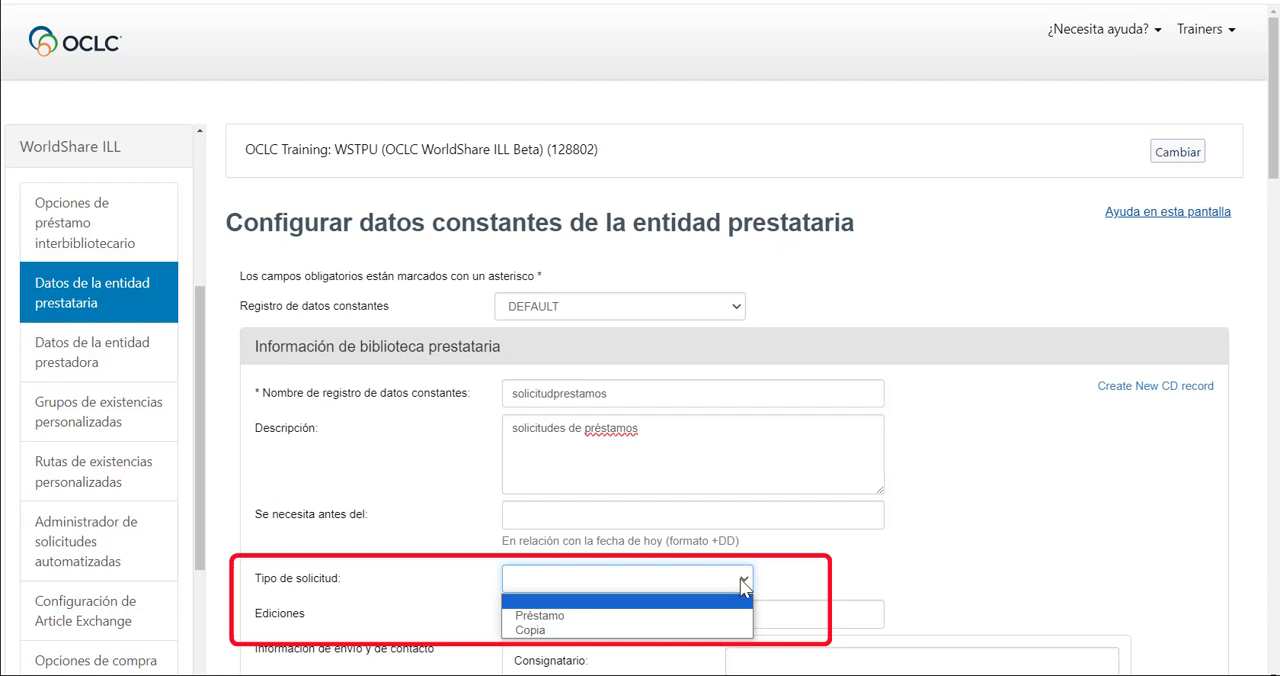
click(680, 617)
In the shipping information, enter "Sección de préstamos interbibliotecarios" as consignee and fill in the library's street address and city.
scroll(940, 537, down, 2)
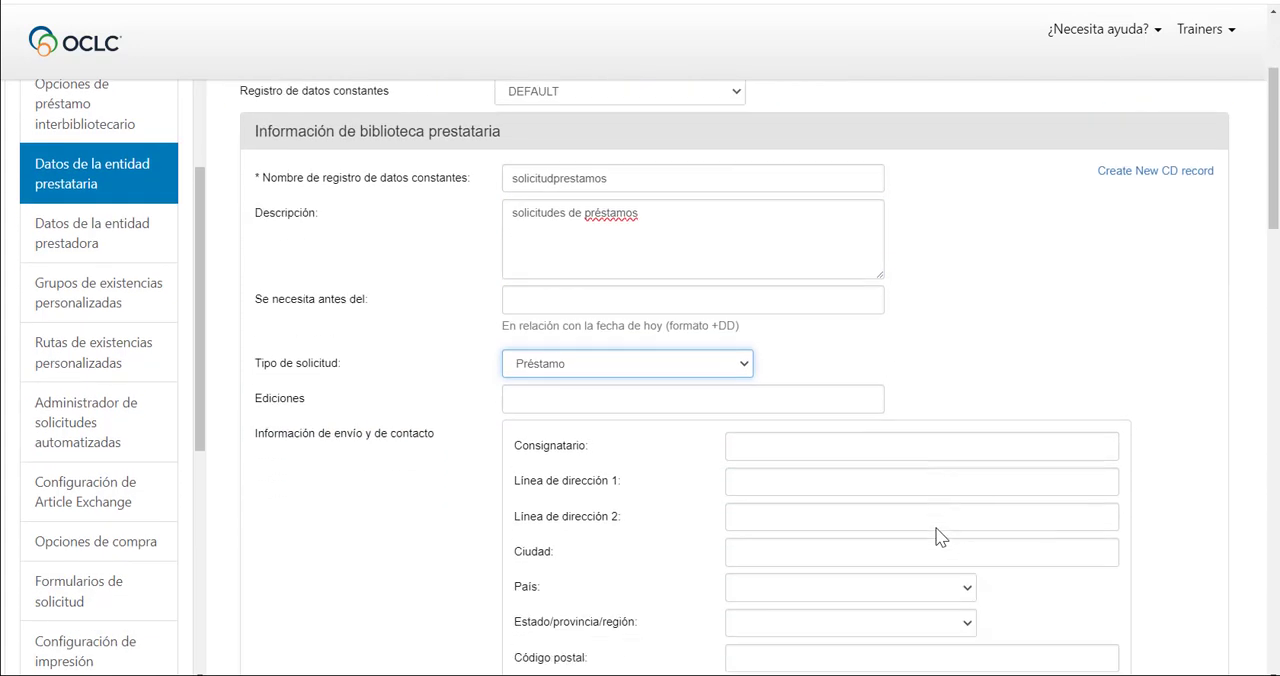
scroll(940, 537, down, 2)
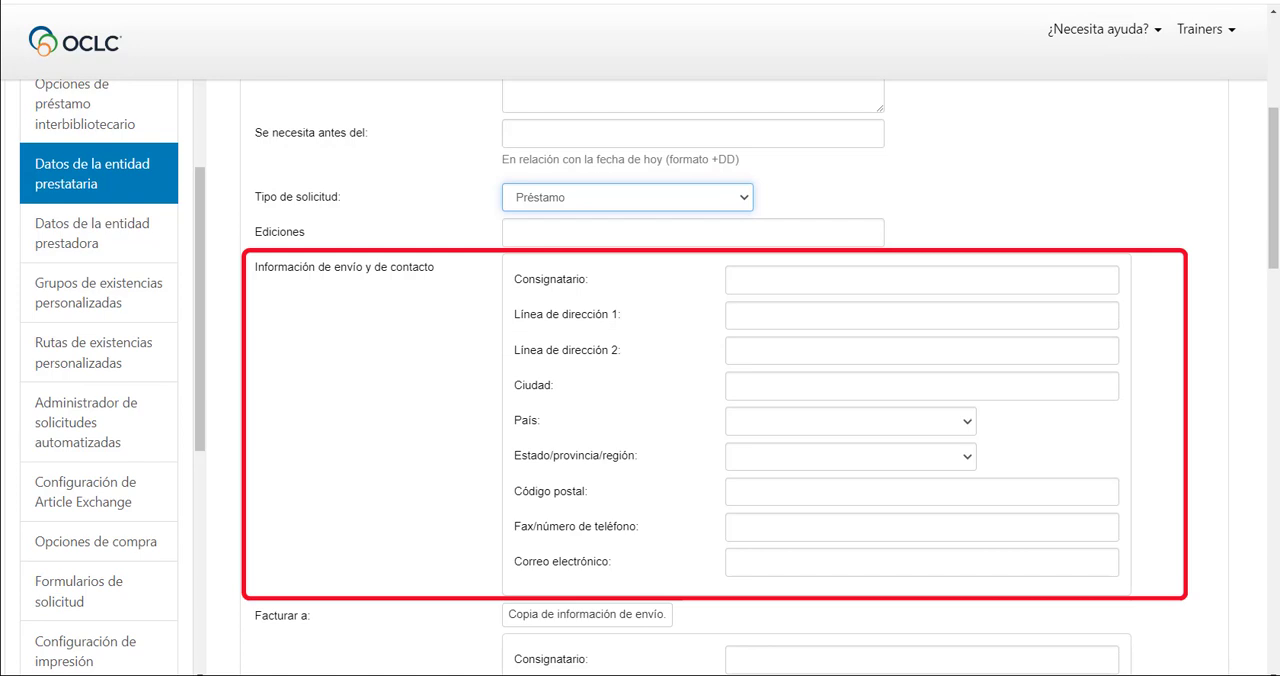
click(780, 284)
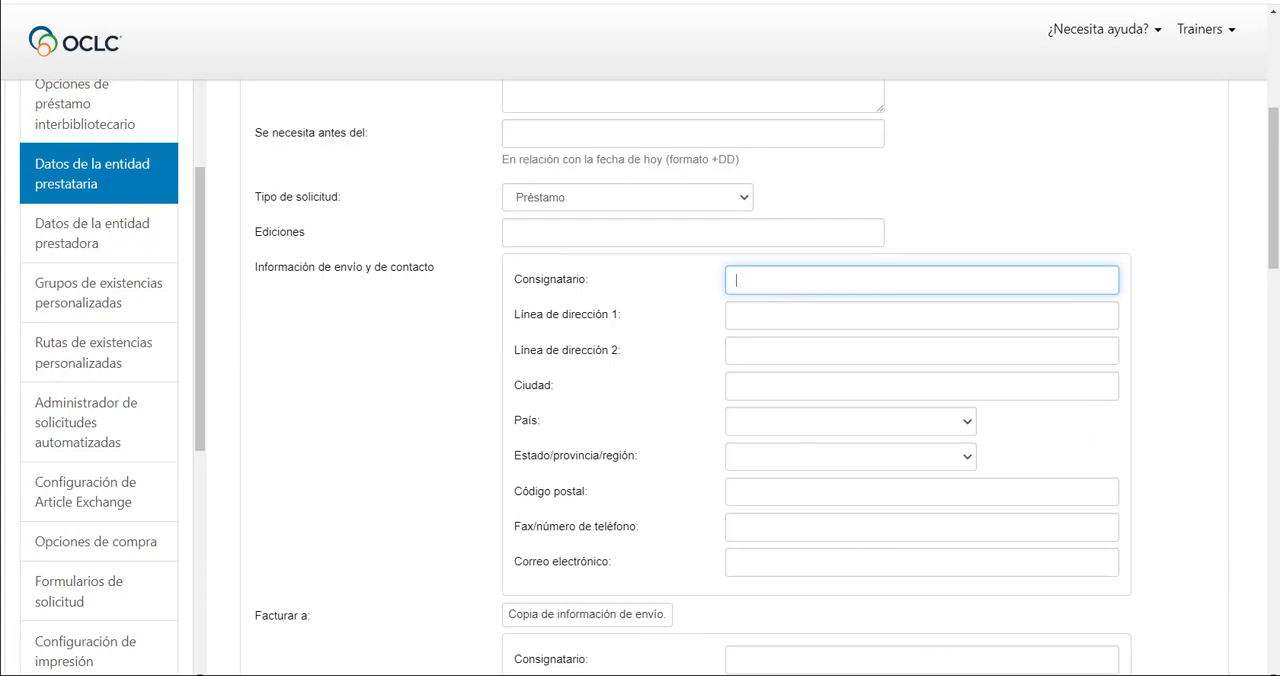
text(Sección de préstamos interbibliotecarios)
click(774, 320)
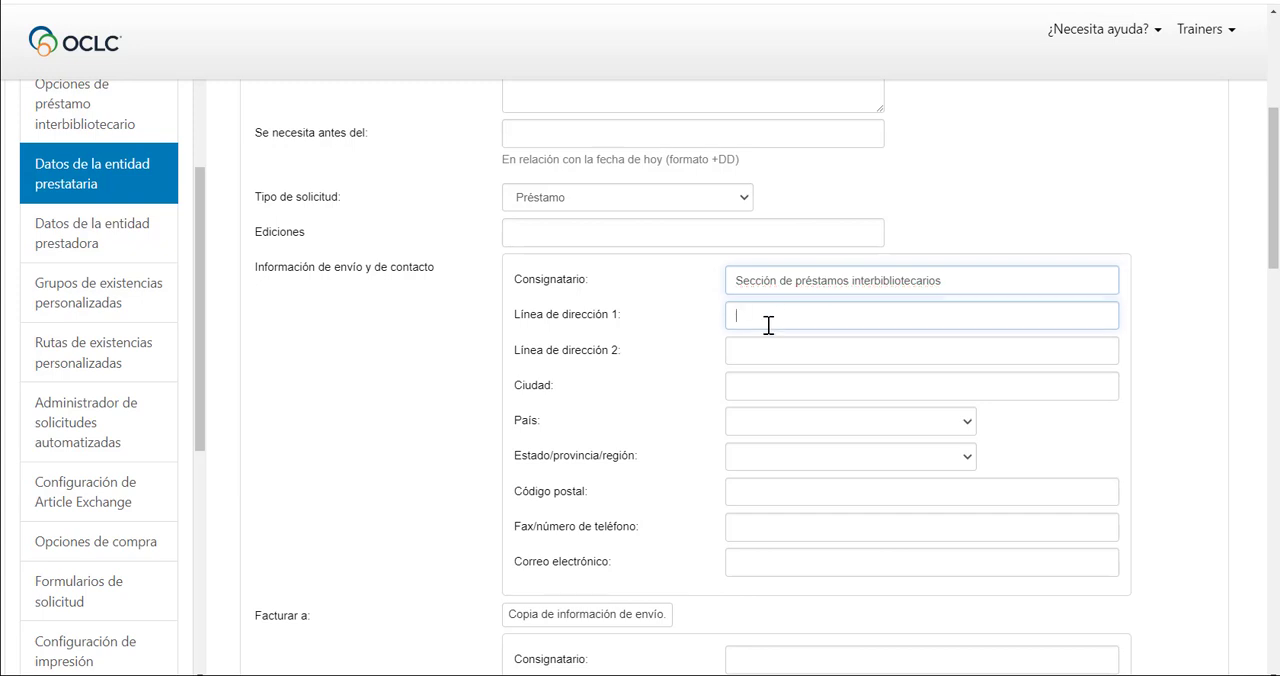
text(6565 Kilgour Pl)
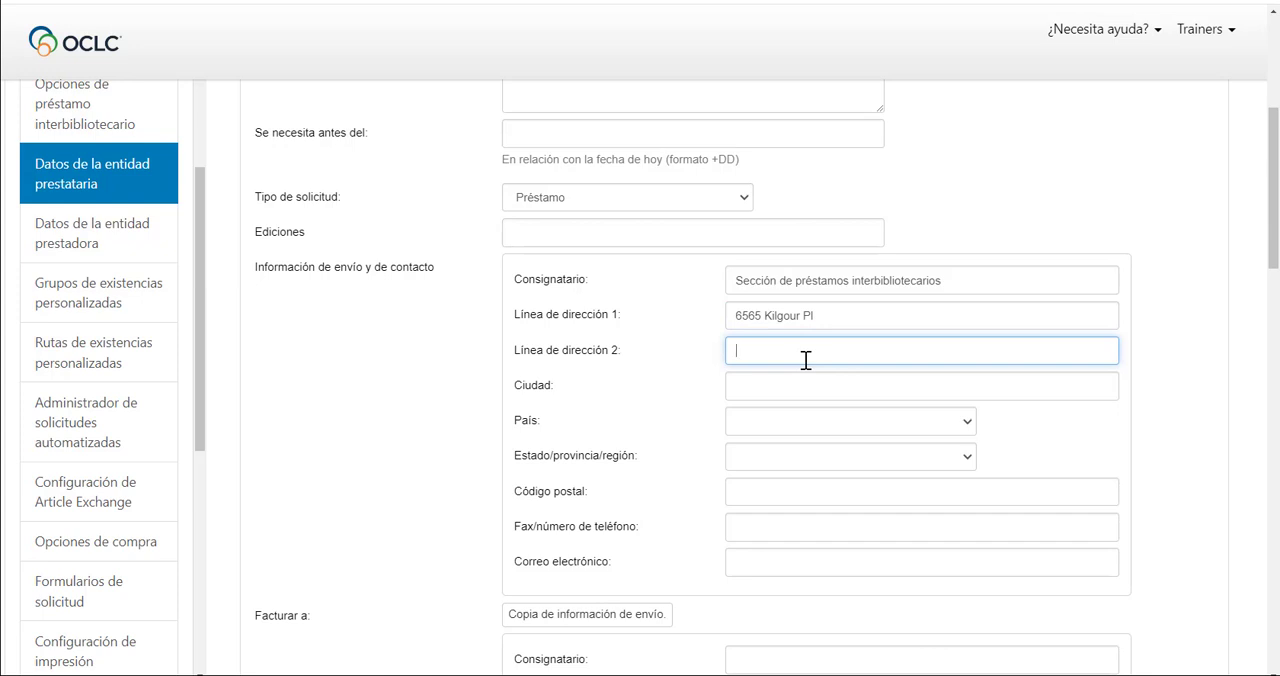
click(766, 386)
text(Dublin)
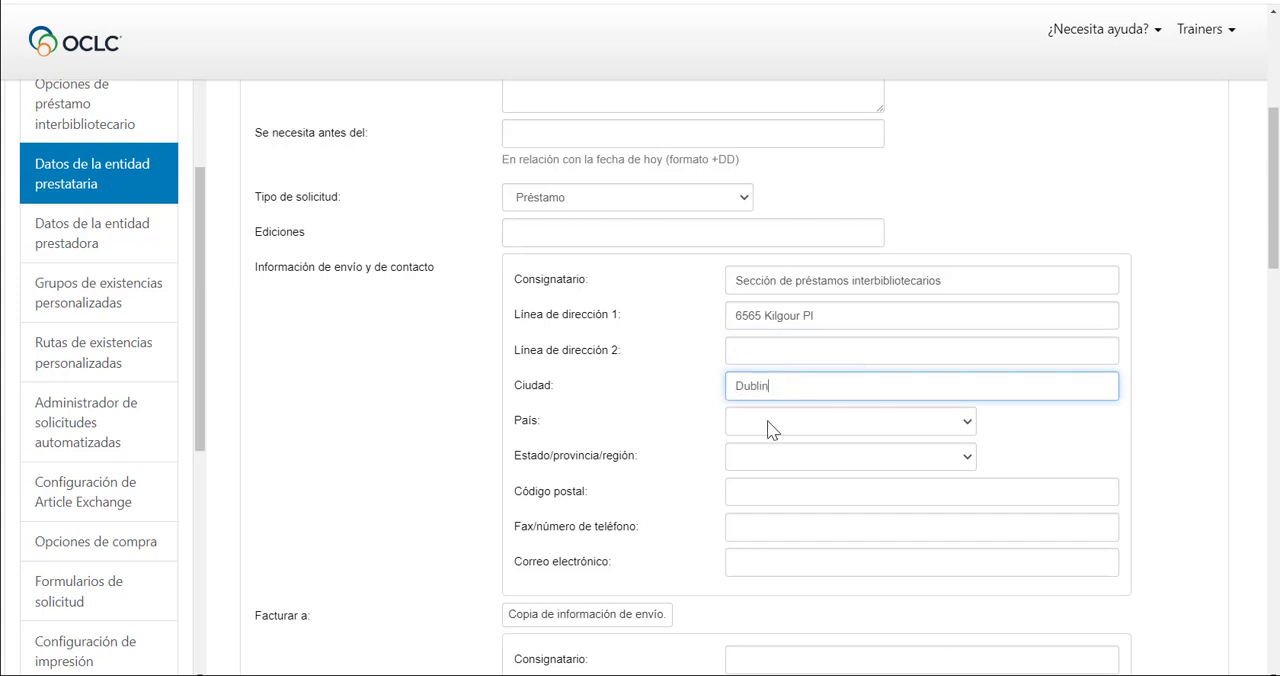
Set the shipping address's country to United States and its state to Ohio.
click(766, 426)
key(u)
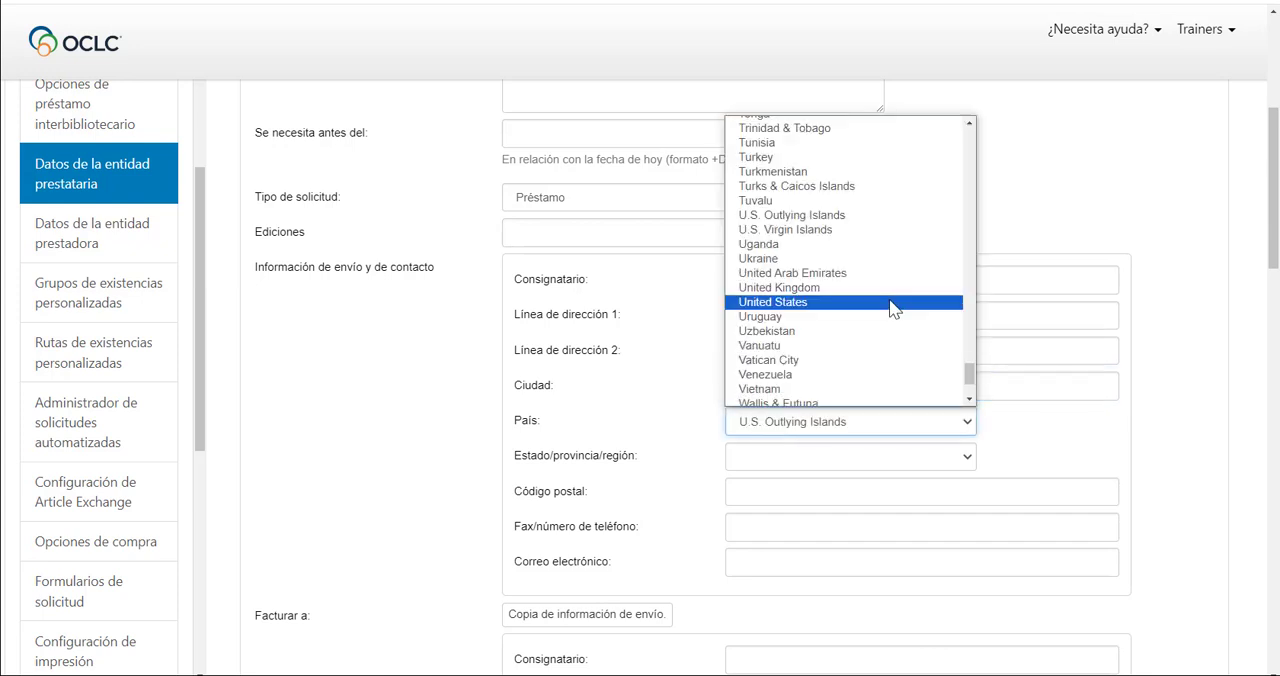
click(894, 306)
click(972, 463)
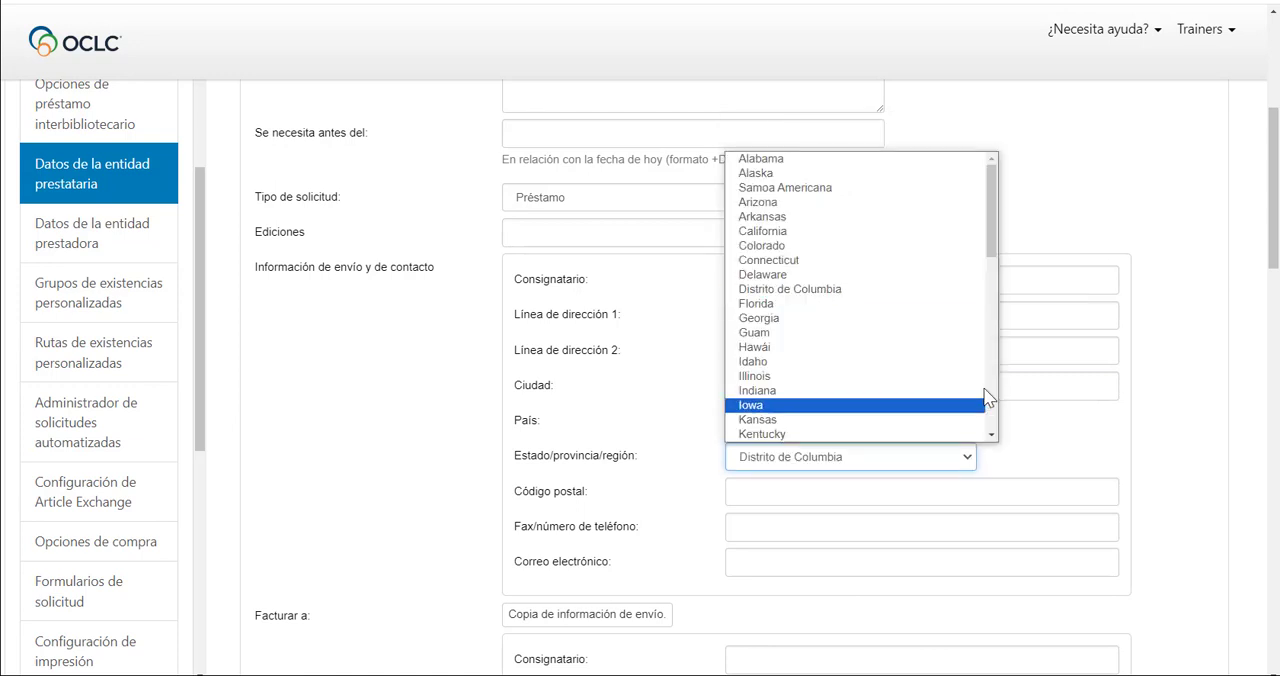
drag(1001, 270, 997, 354)
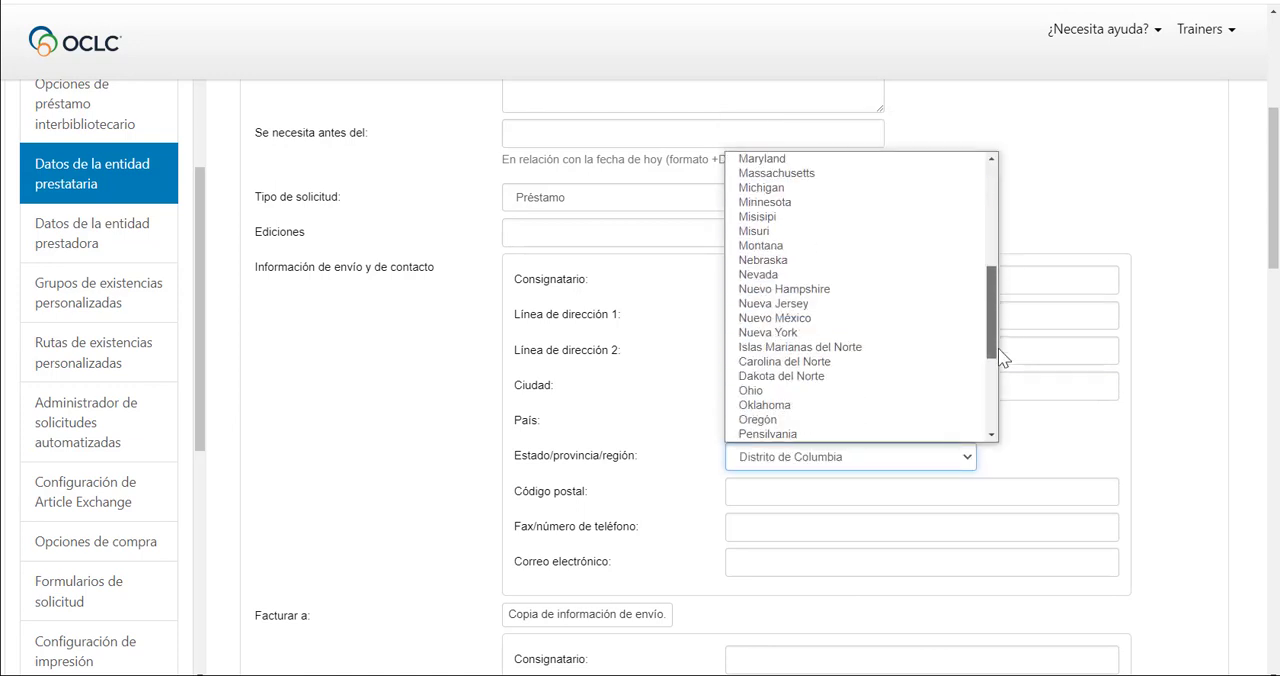
click(877, 386)
Complete the shipping and contact information with the library's postal code, phone number and e-mail address.
click(868, 494)
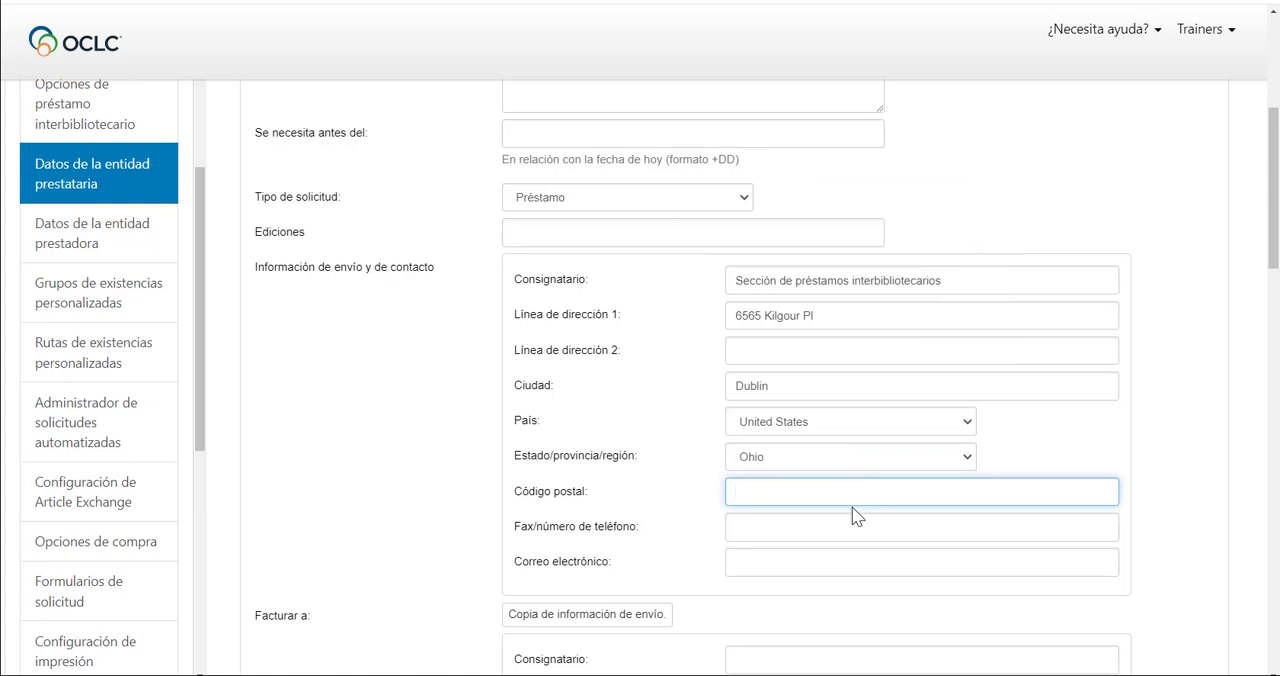
text(43017)
click(816, 529)
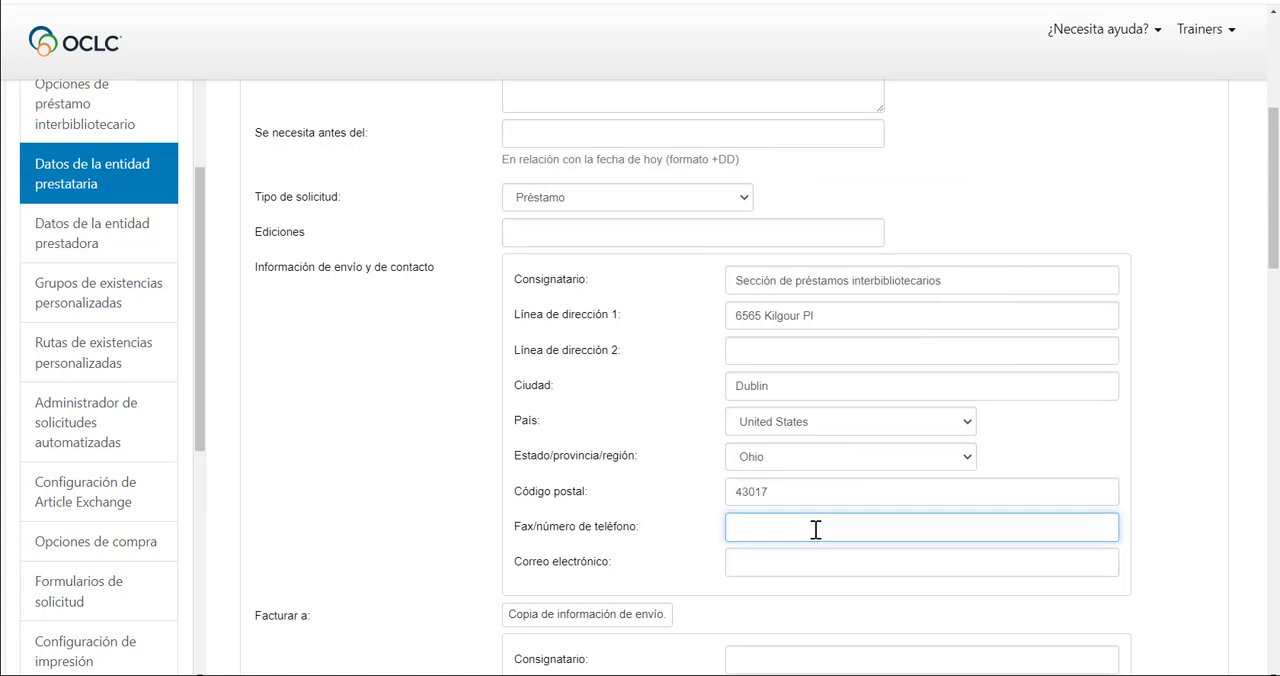
click(780, 566)
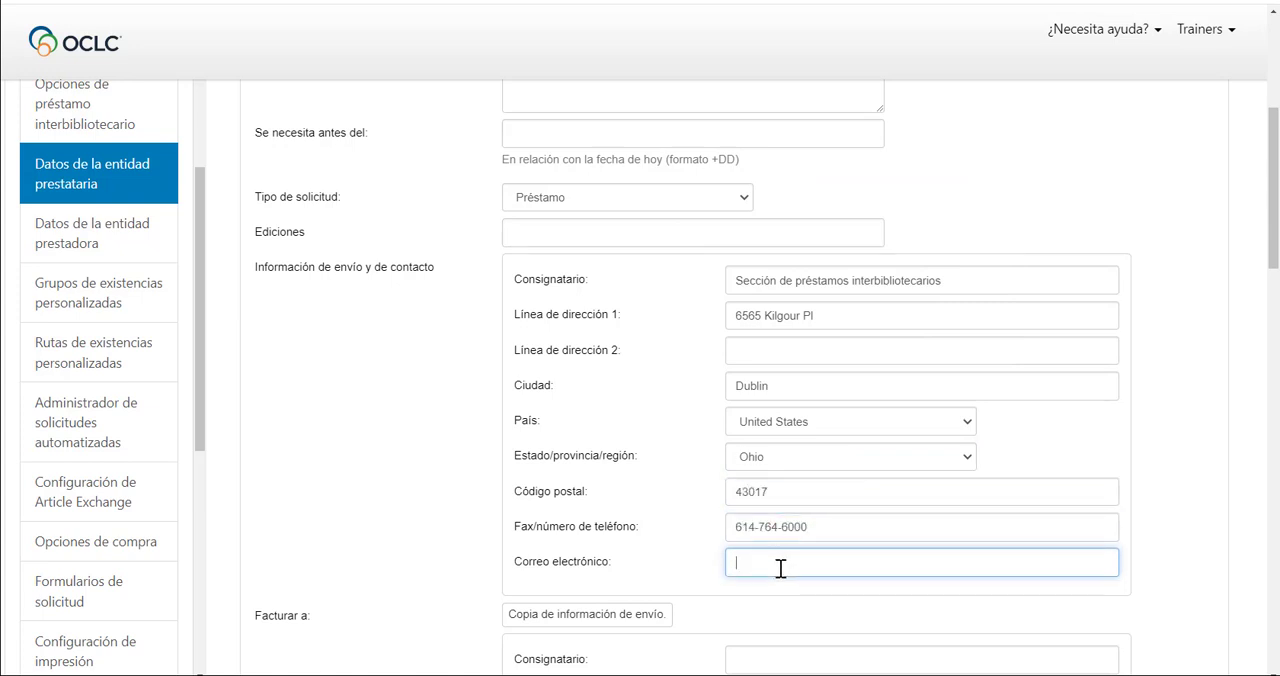
Copy the shipping information into the Facturar a section and set Enviar por to "ups, dhl, fedex".
scroll(310, 508, down, 3)
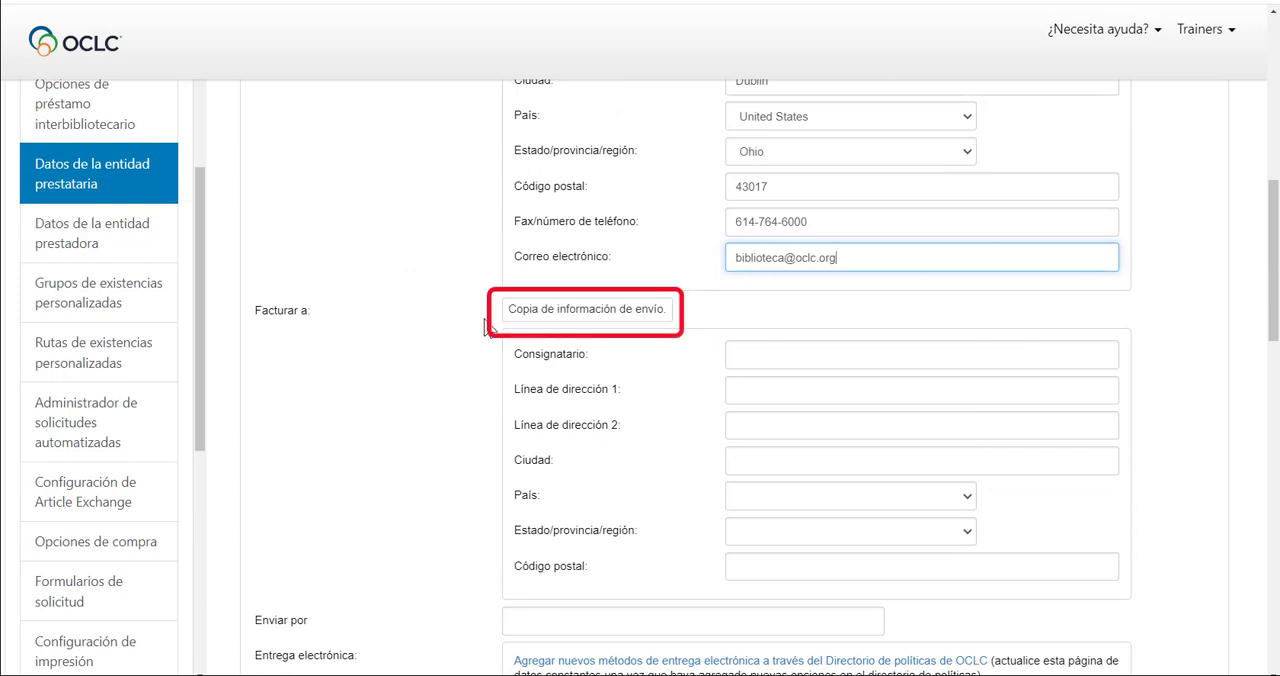
click(585, 318)
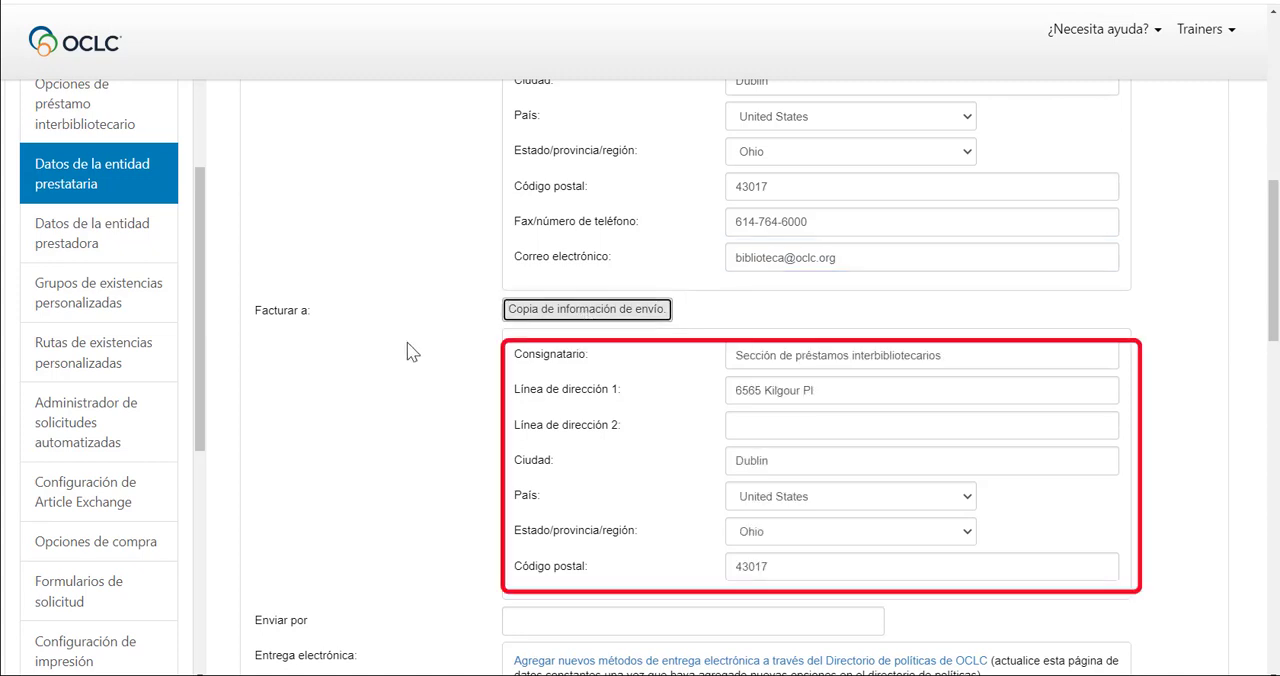
scroll(408, 350, down, 2)
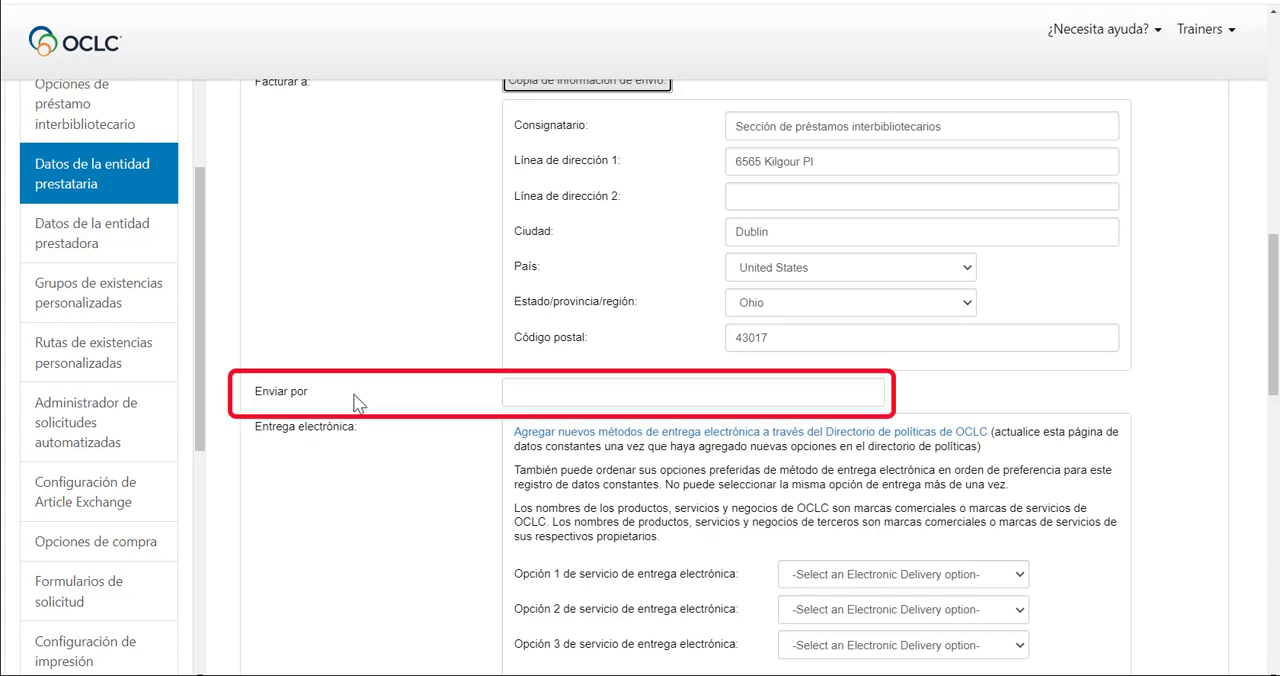
click(525, 394)
text(ups, dhl, fedex)
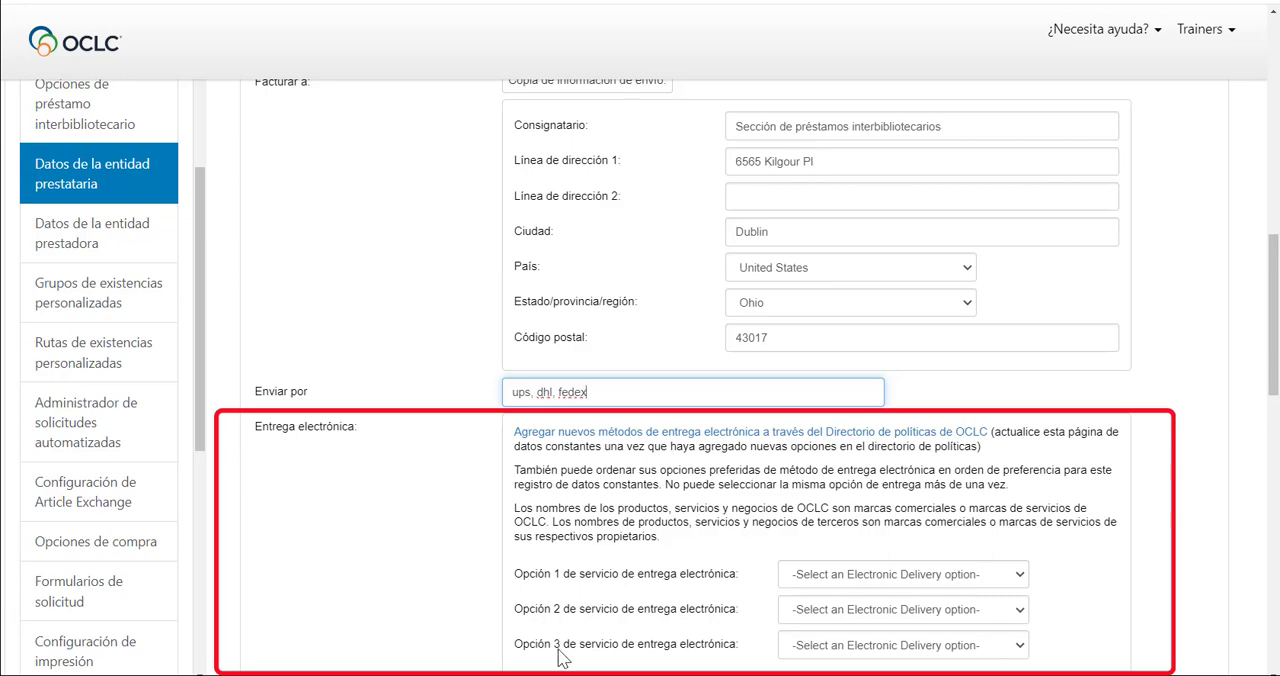
Set the maximum cost of the request to 0.00 with USD as the currency.
scroll(552, 625, down, 3)
scroll(546, 602, down, 2)
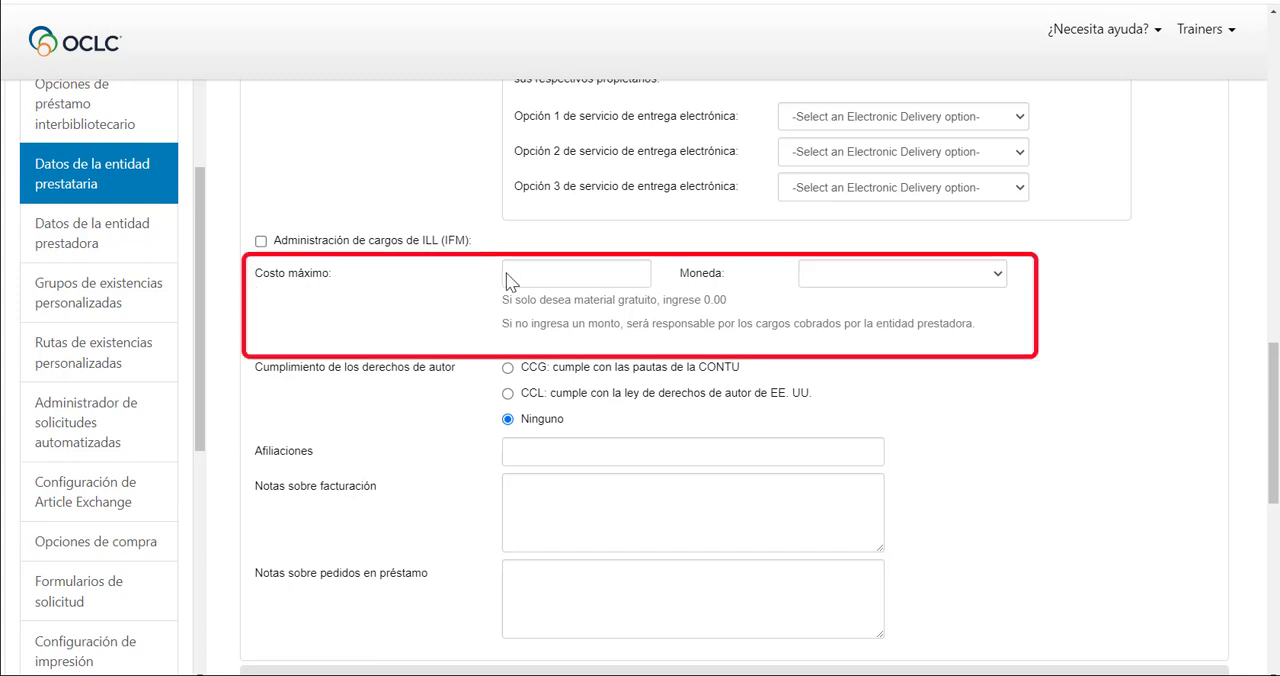
click(620, 280)
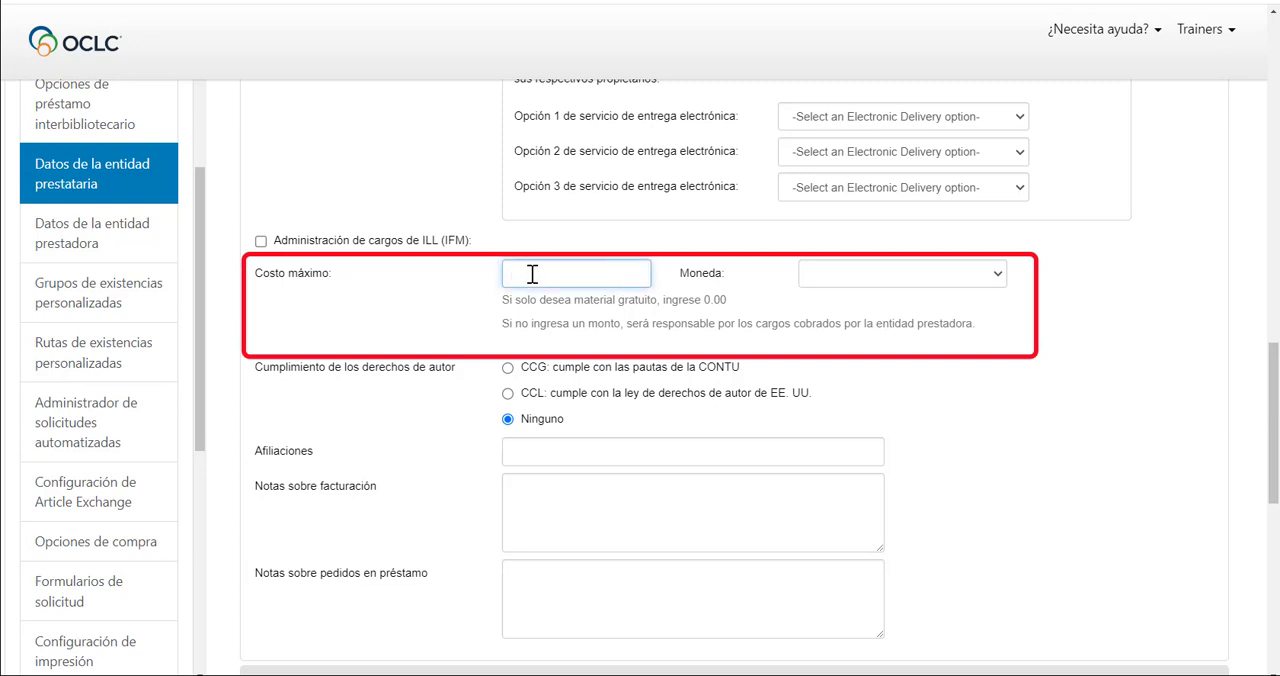
text(0.00)
click(997, 277)
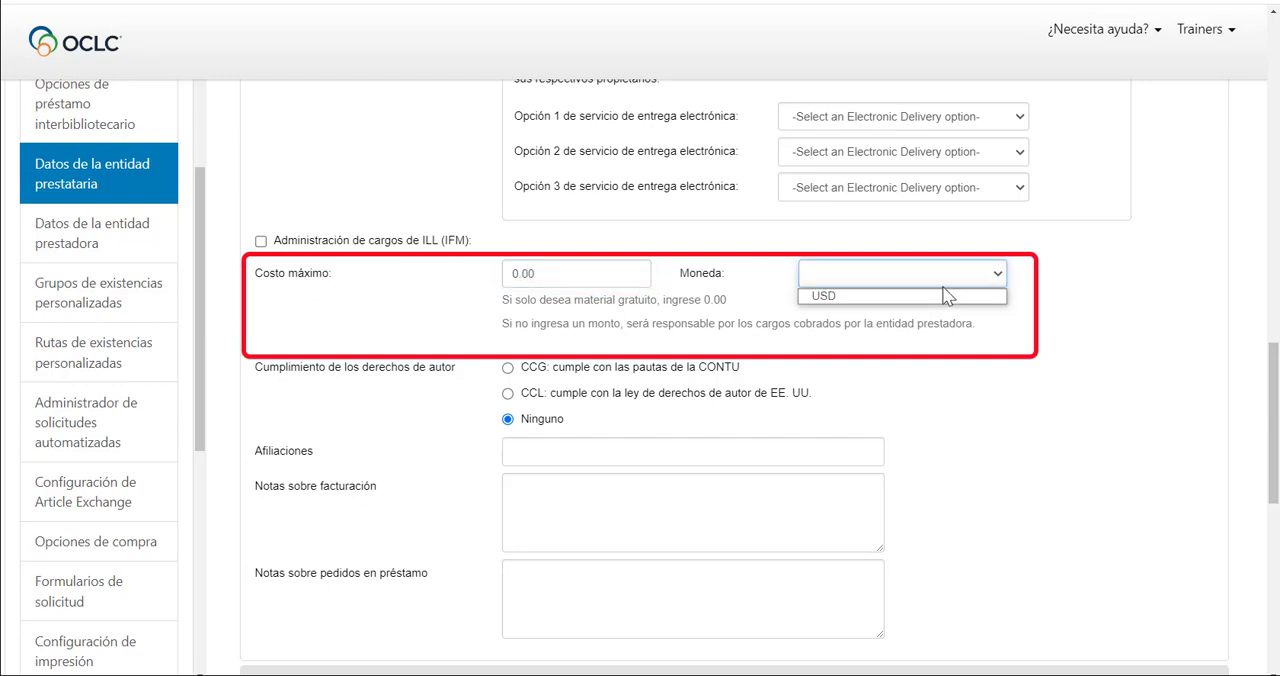
click(938, 297)
Save the completed form as a new borrower constant data record and accept its creation.
scroll(935, 330, down, 3)
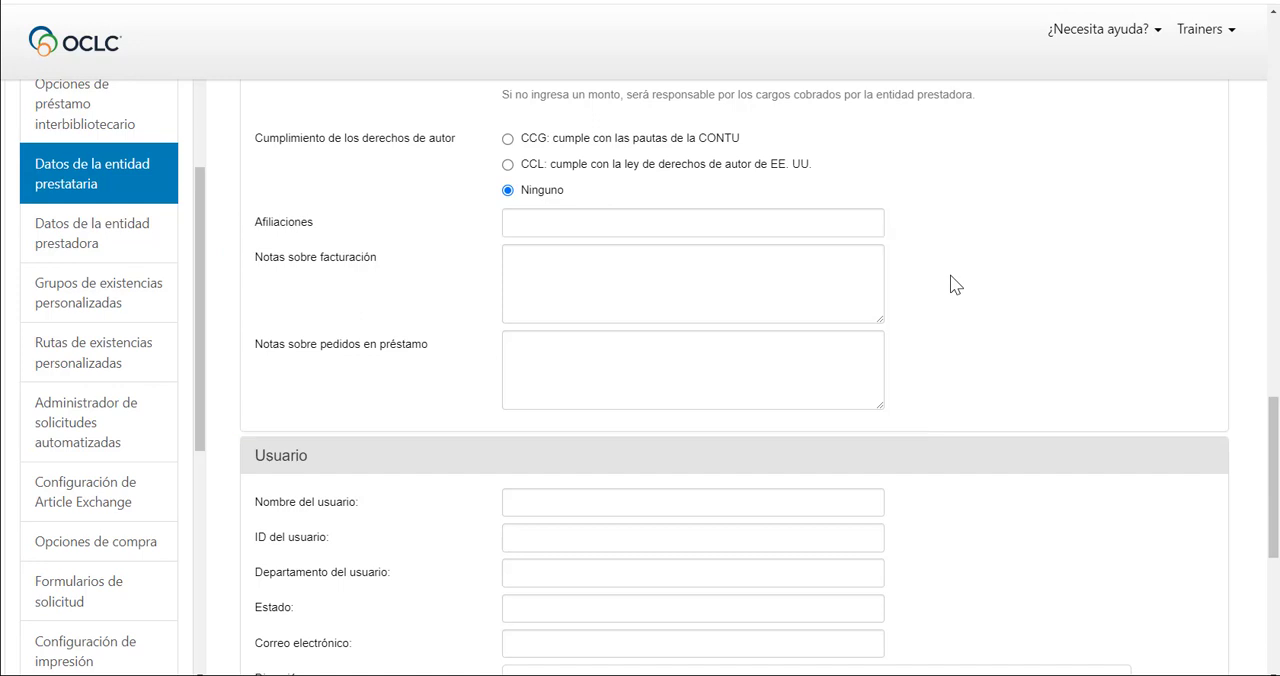
scroll(955, 285, down, 6)
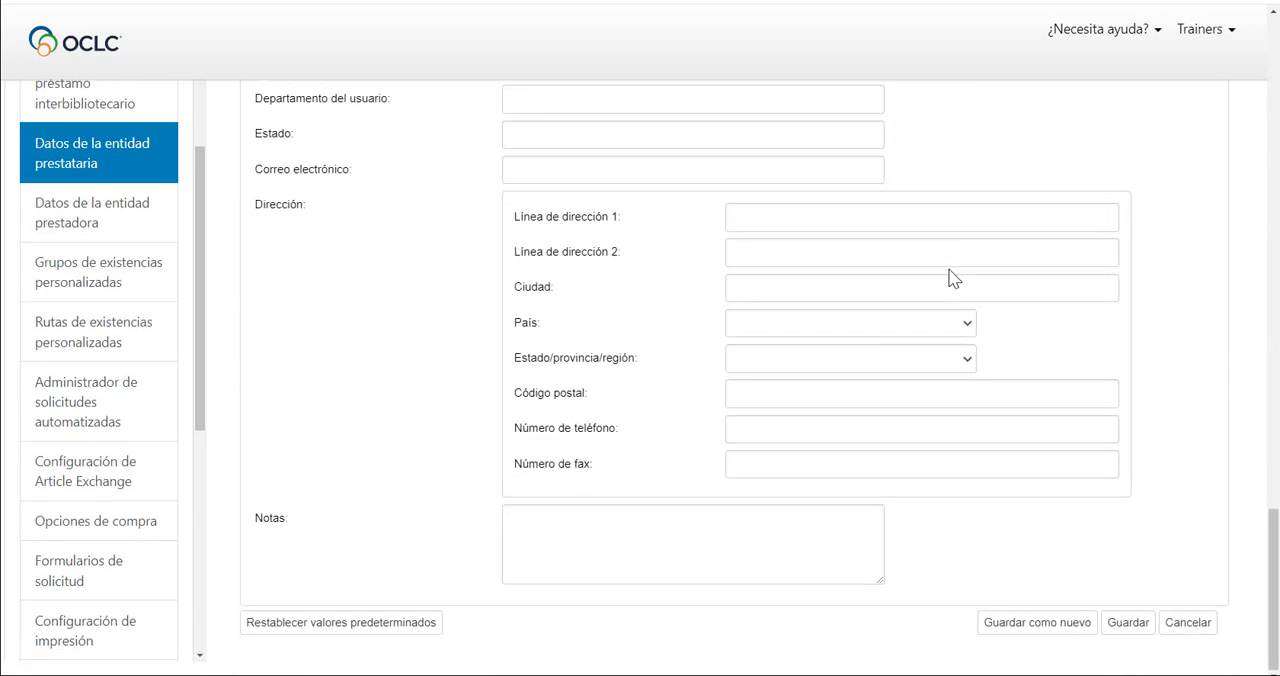
click(1022, 628)
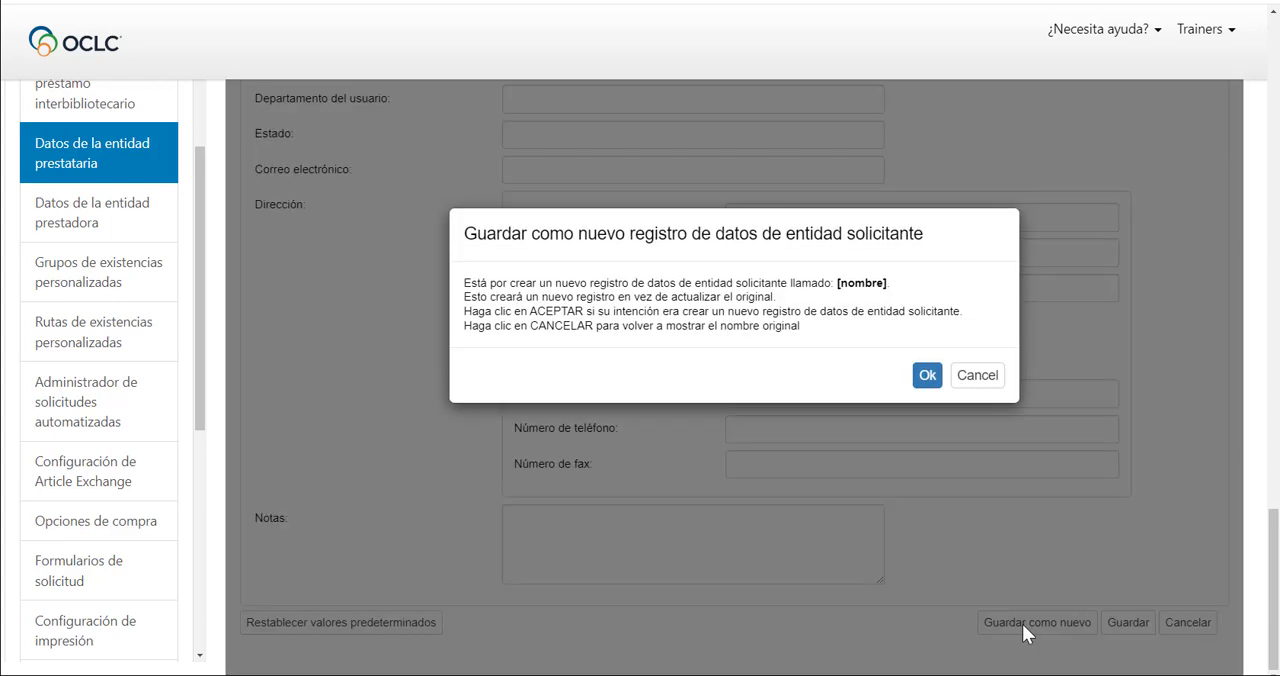
click(927, 375)
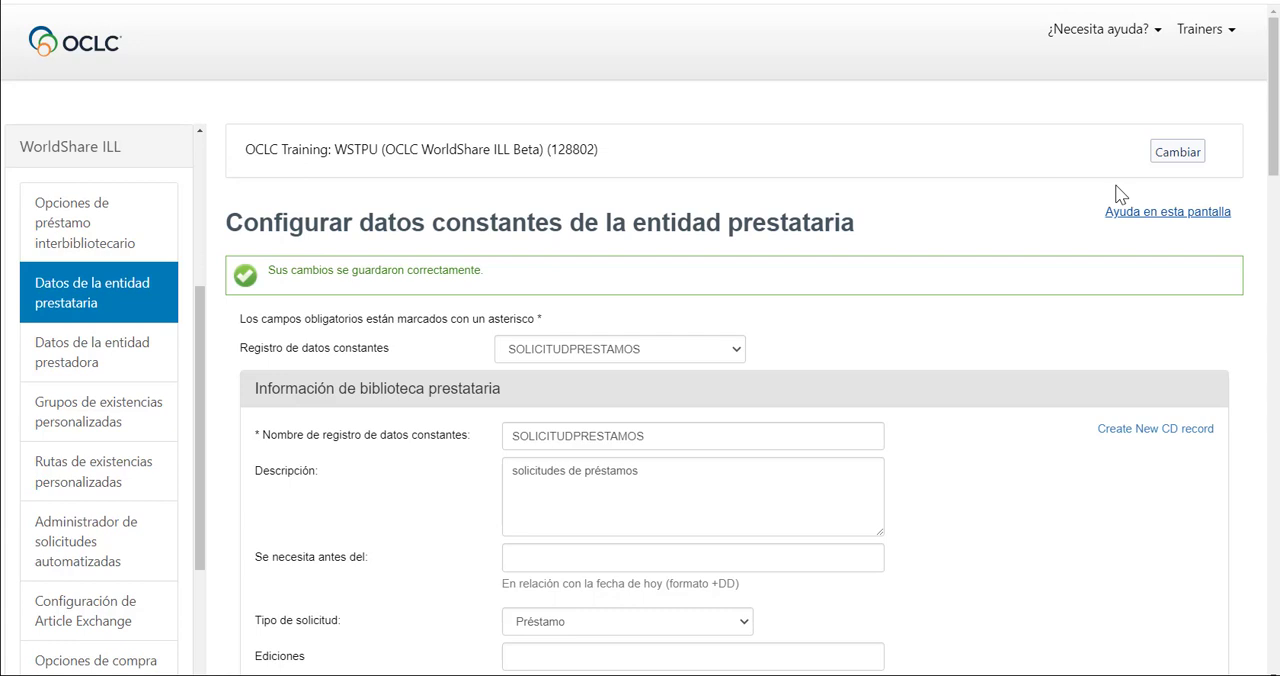
Open the LOAN5OH borrower record and replace the consignee's first name in the shipping and contact information.
click(736, 352)
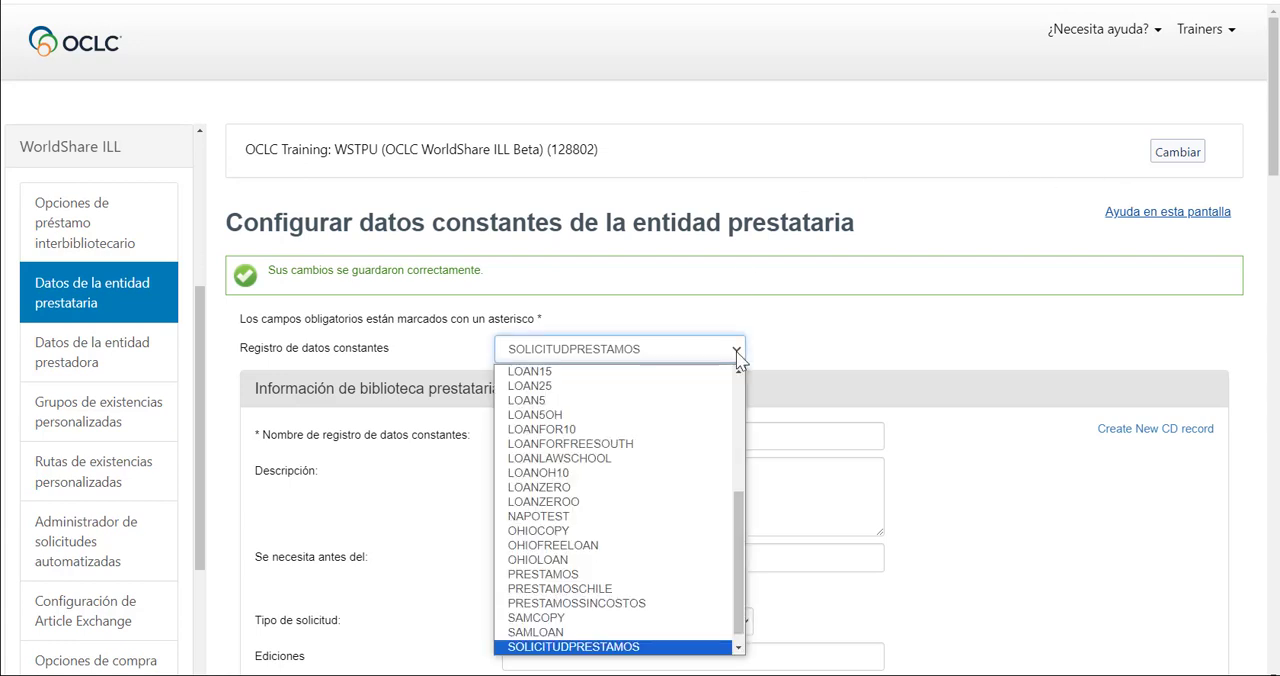
click(688, 424)
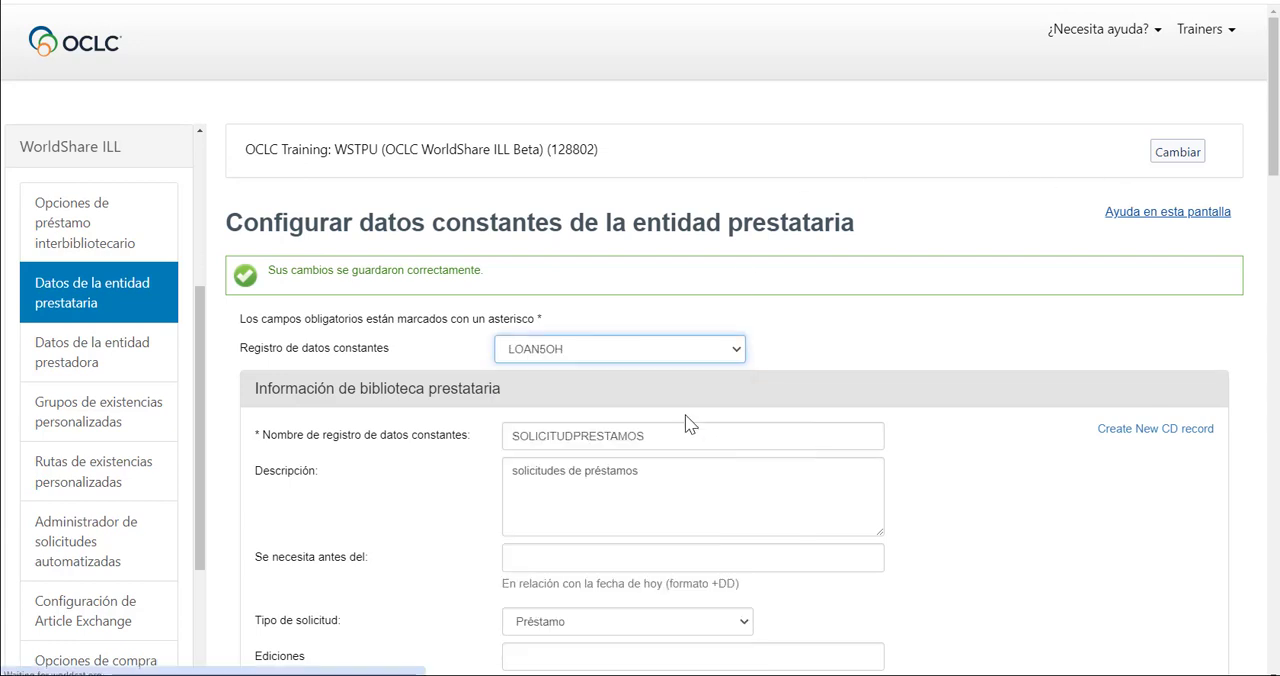
scroll(804, 399, down, 4)
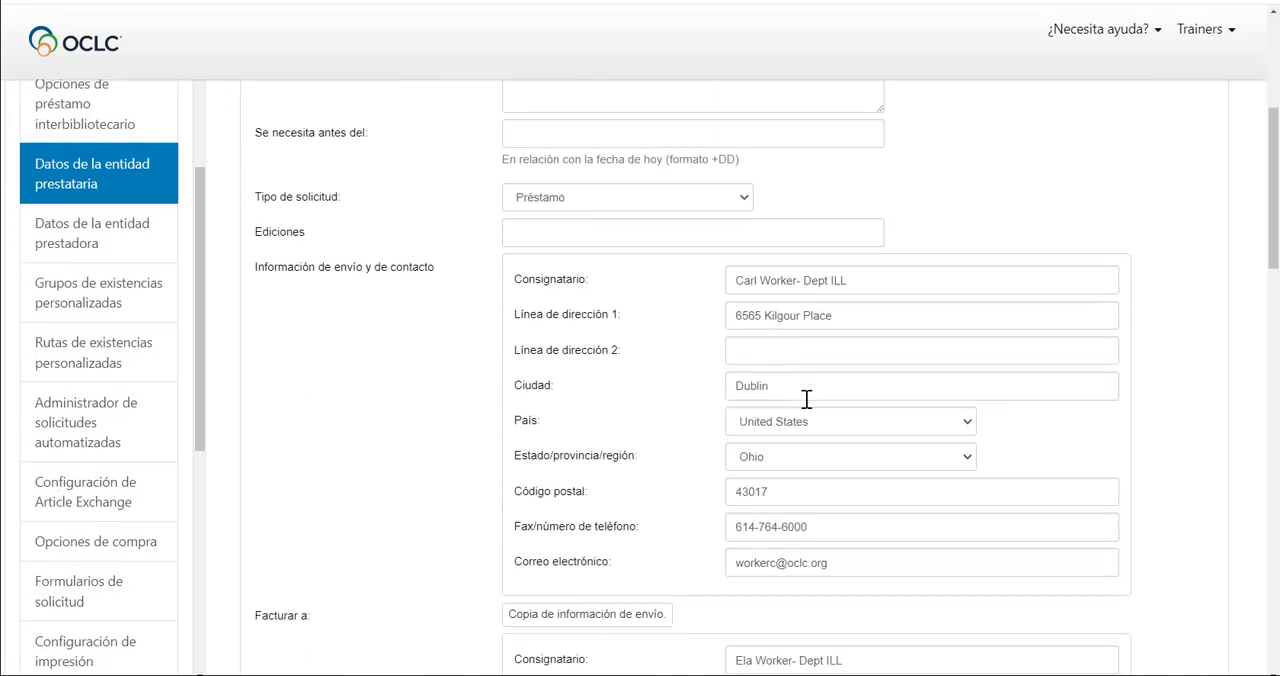
click(760, 281)
key(BackSpace)
key(BackSpace)
key(BackSpace)
key(BackSpace)
key(BackSpace)
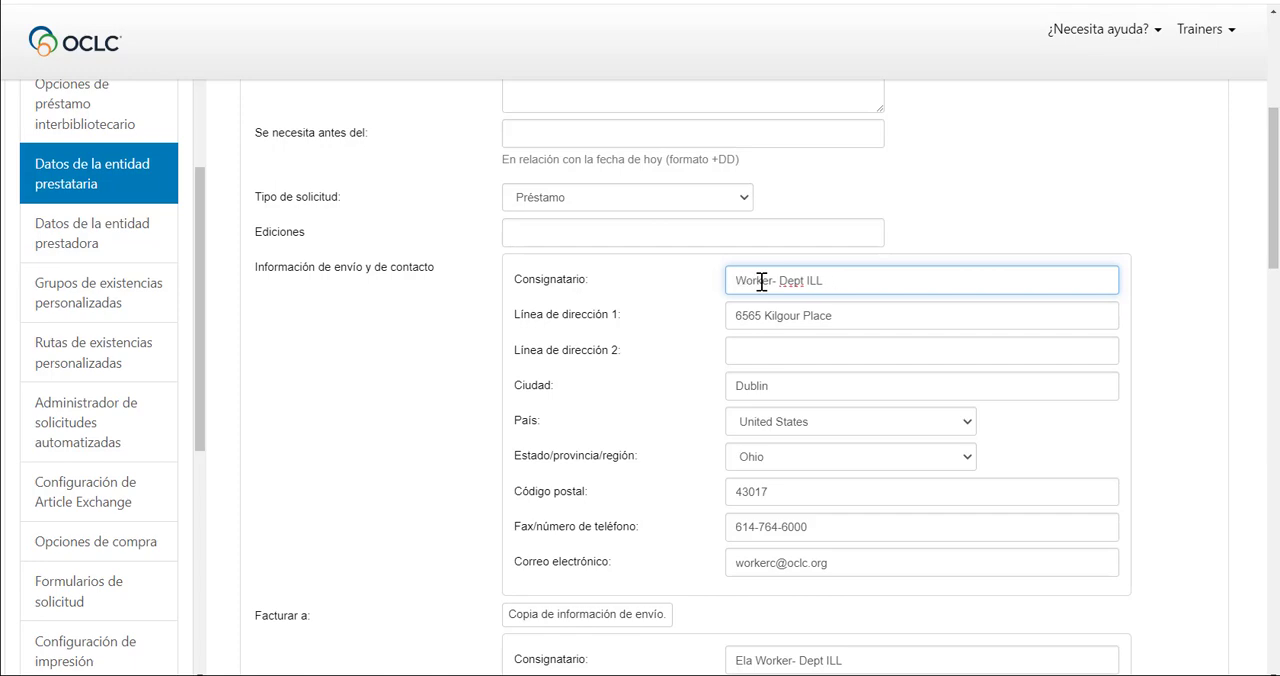
text(Els)
Save the changes to the edited LOAN5OH borrower constant data record.
scroll(765, 281, down, 2)
scroll(766, 281, down, 10)
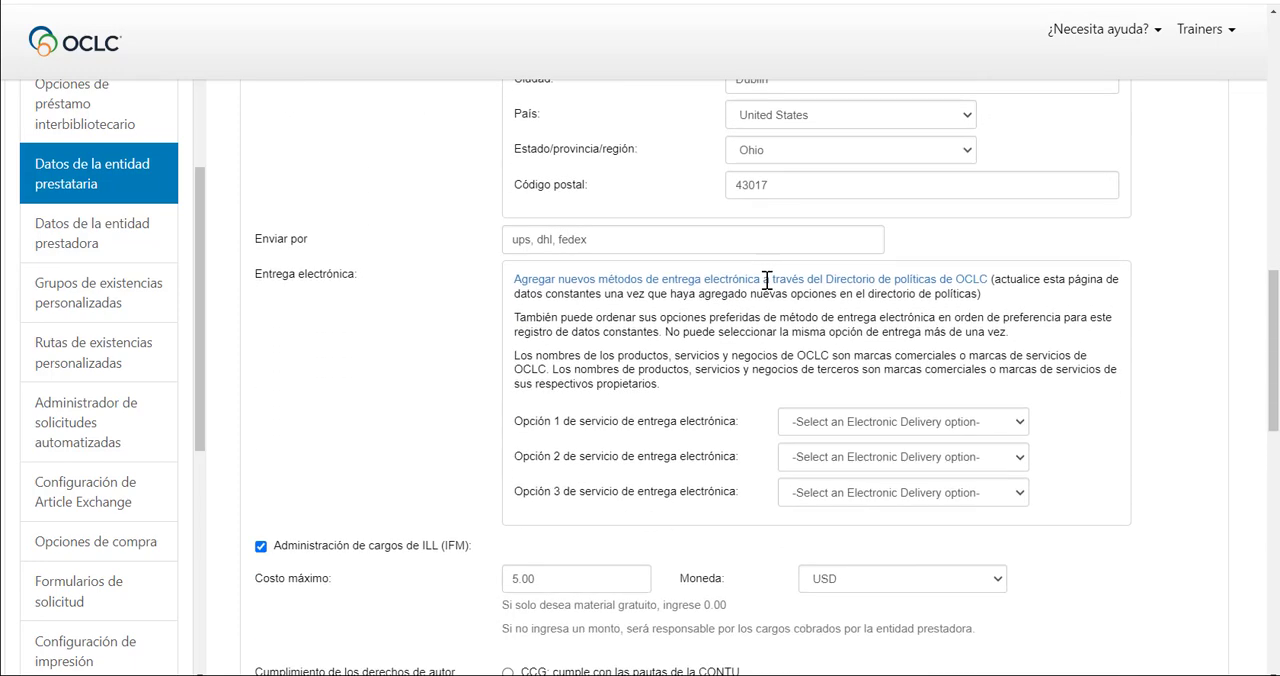
scroll(766, 281, down, 10)
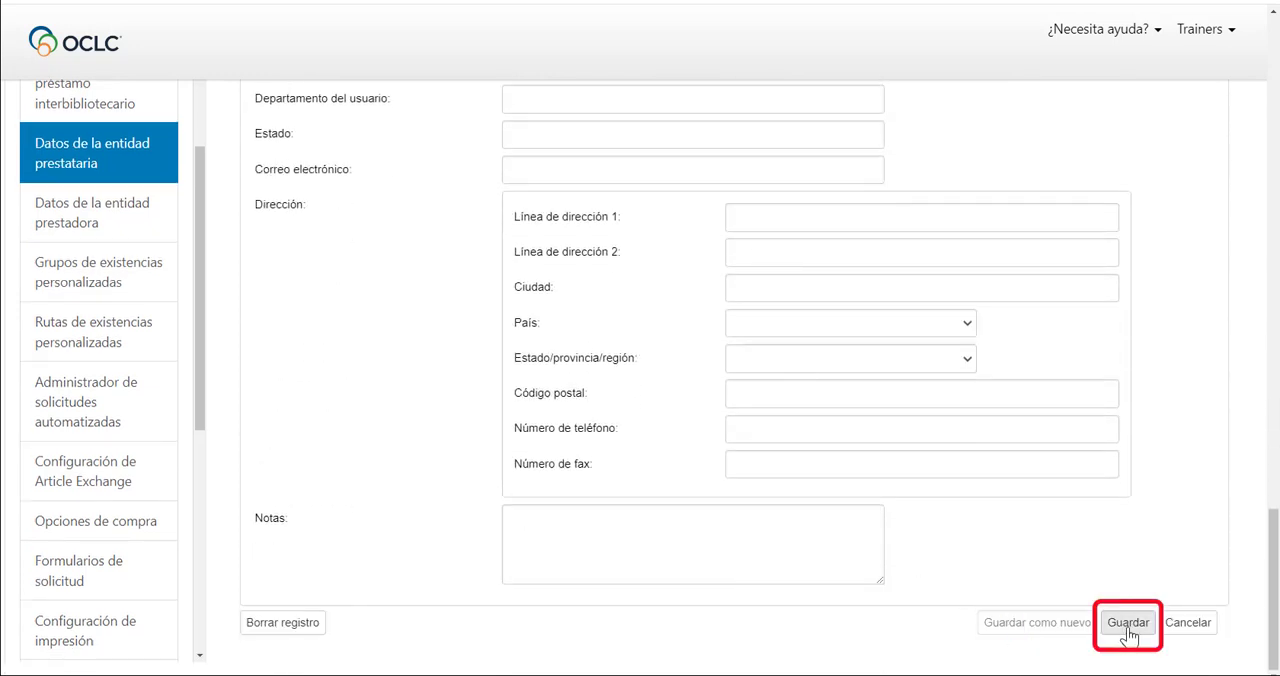
click(1128, 628)
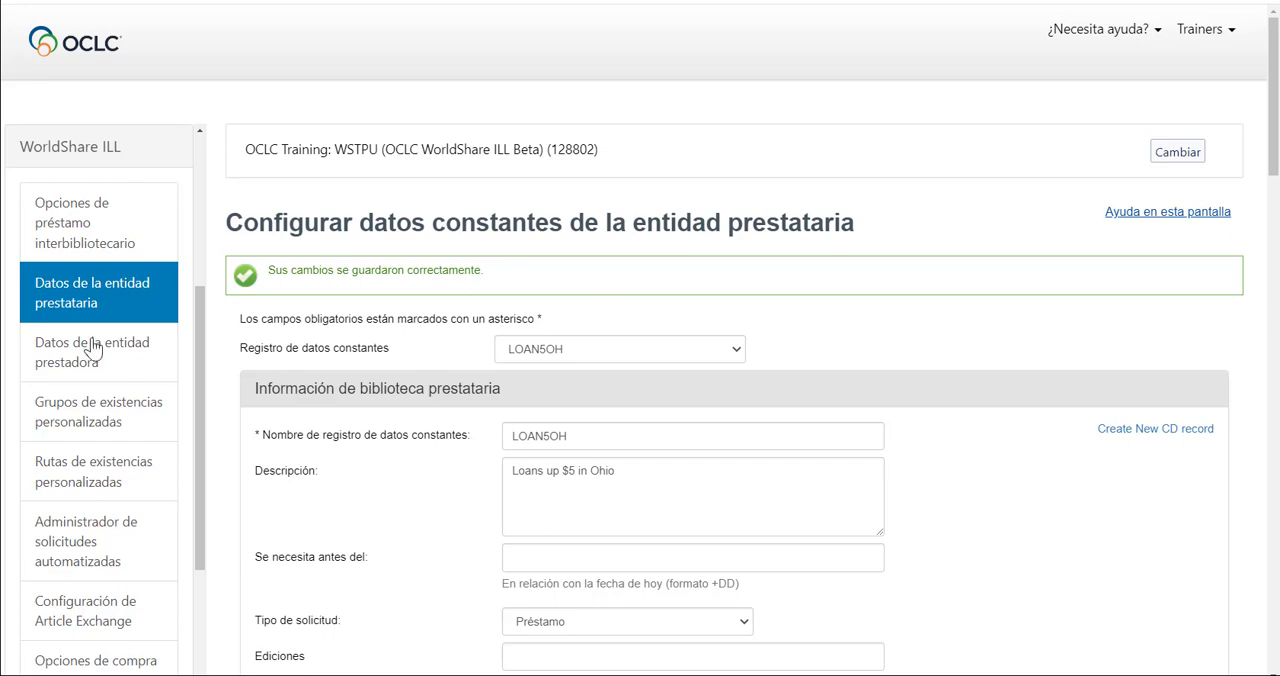
Go to the lender constant data configuration and start a new constant data record.
scroll(375, 375, down, 6)
scroll(378, 382, down, 15)
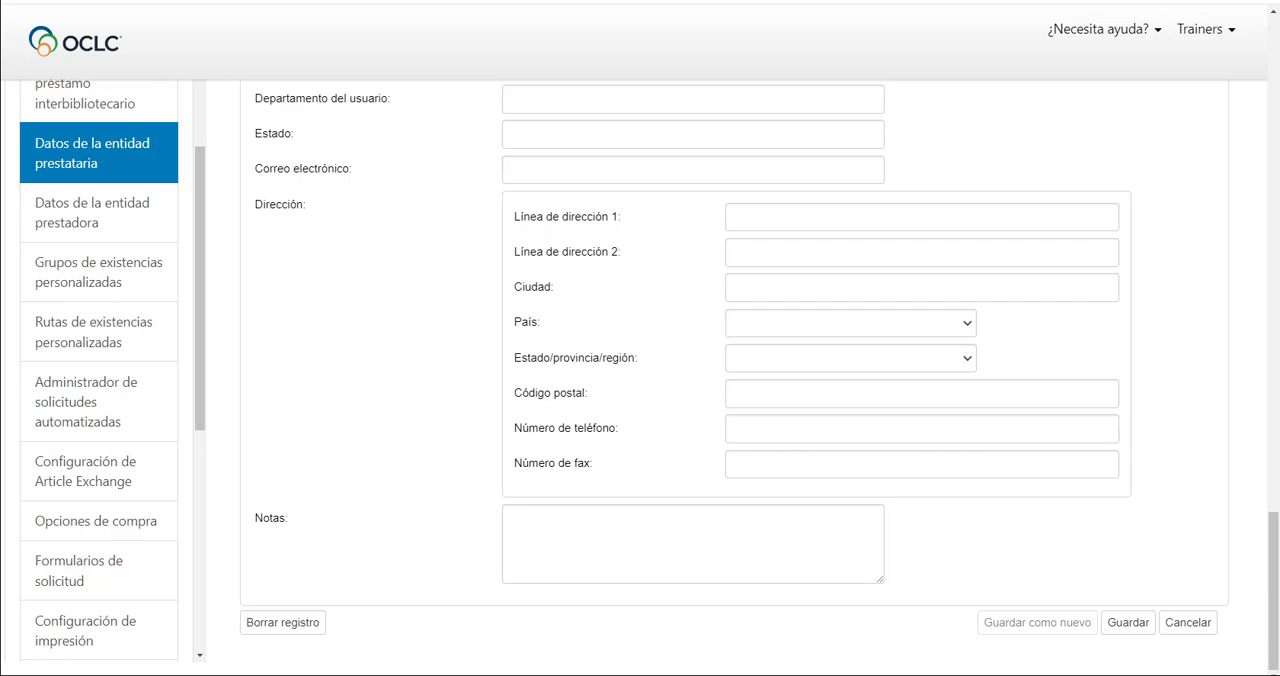
scroll(83, 163, up, 3)
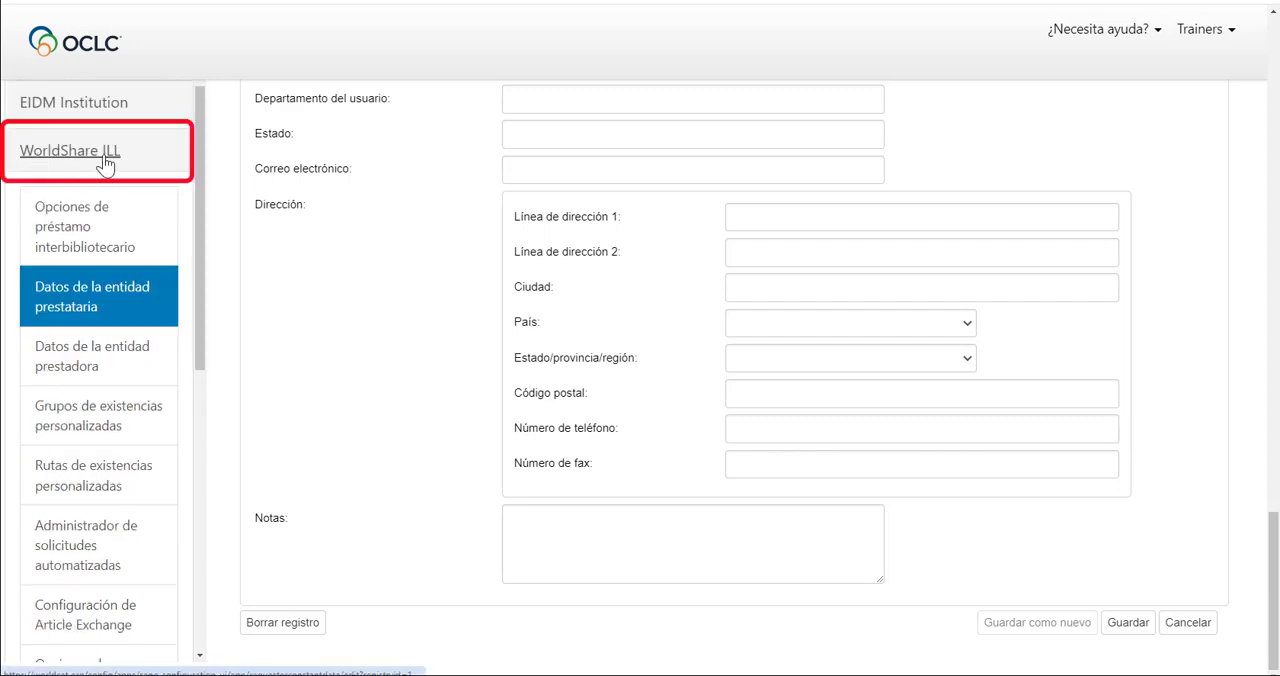
click(76, 356)
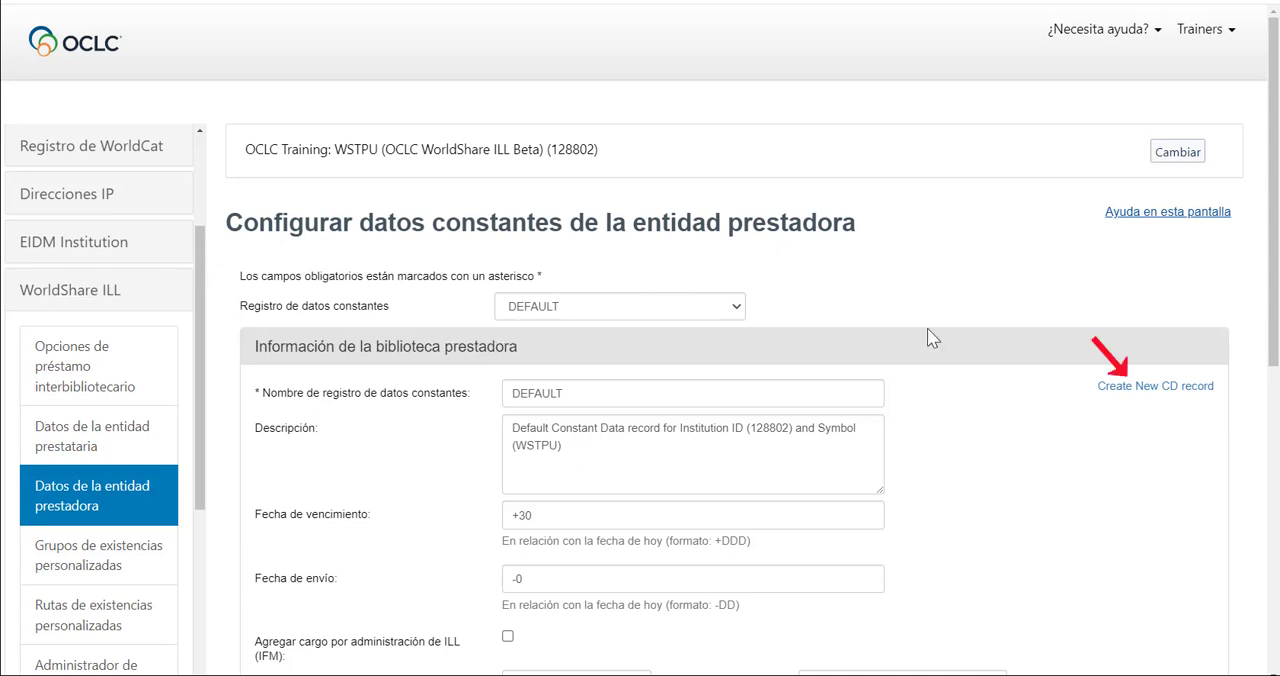
click(1166, 386)
Name the lender record "solicitudesprestamos" and describe it as "solicitudes de préstamos".
click(707, 386)
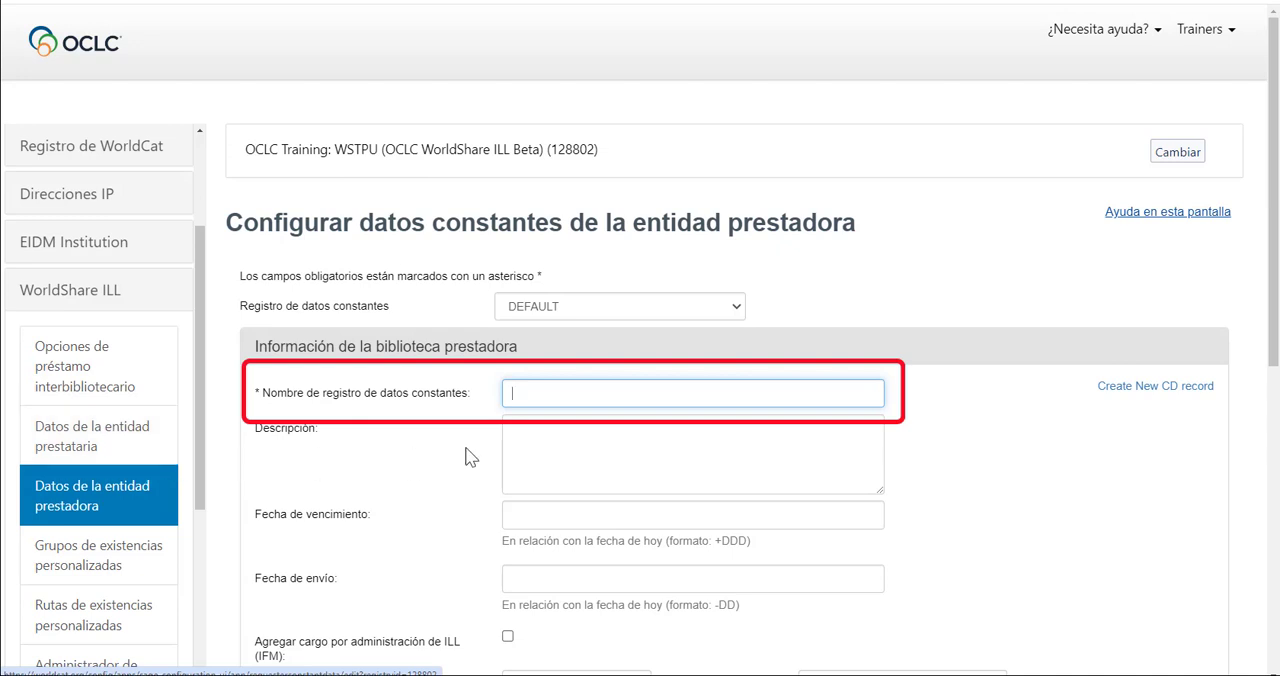
text(solicitudesprestamos)
click(537, 428)
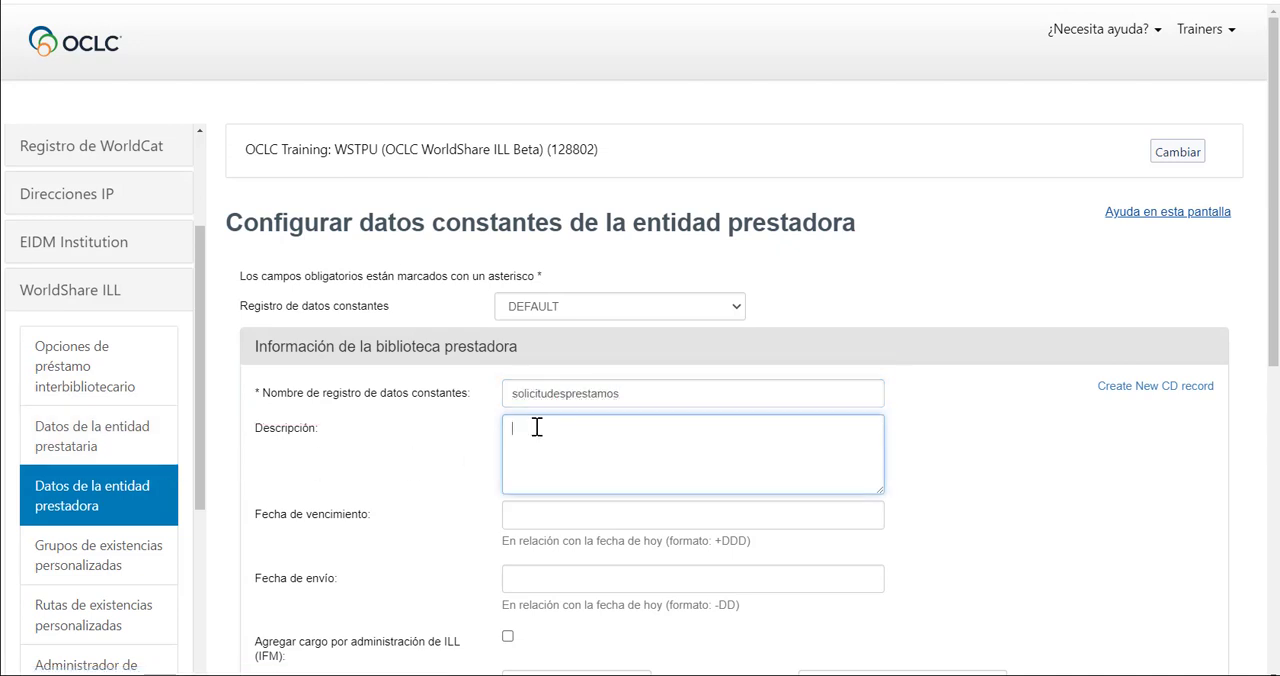
text(solicitudes de préstamos)
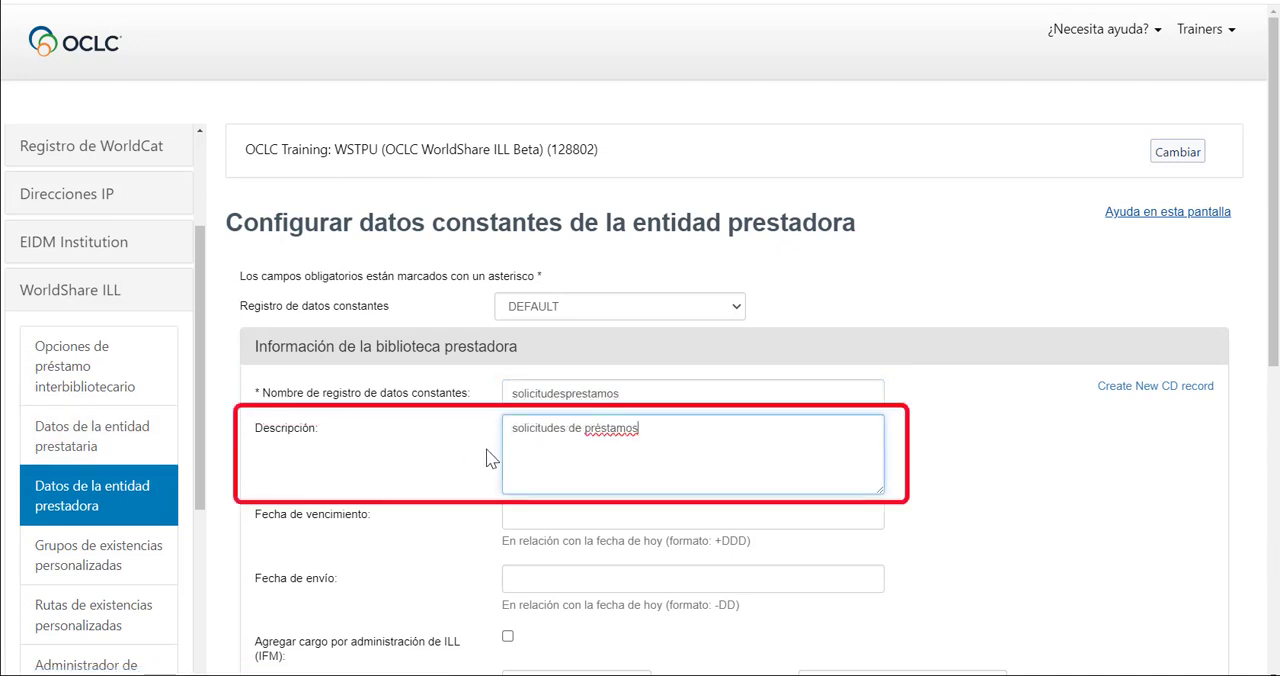
Enable the ILL fee management (IFM) charge and set the loan delivery charges to 0.00 in USD.
scroll(491, 471, down, 3)
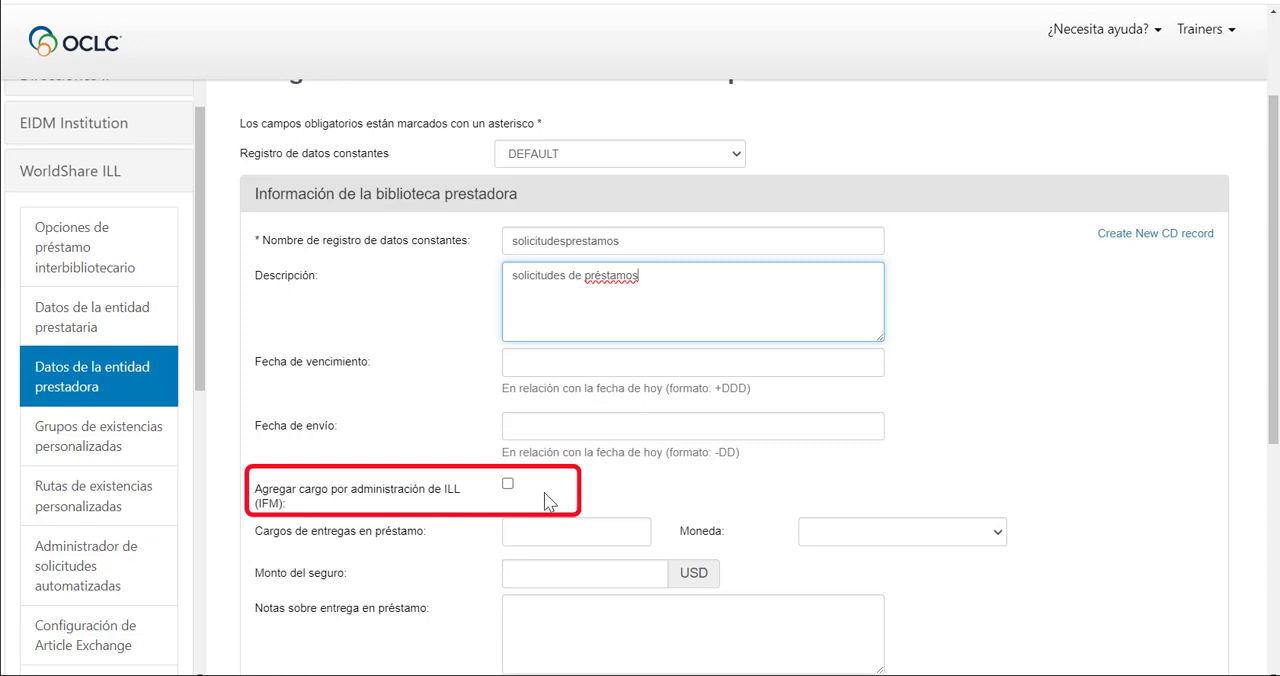
click(508, 486)
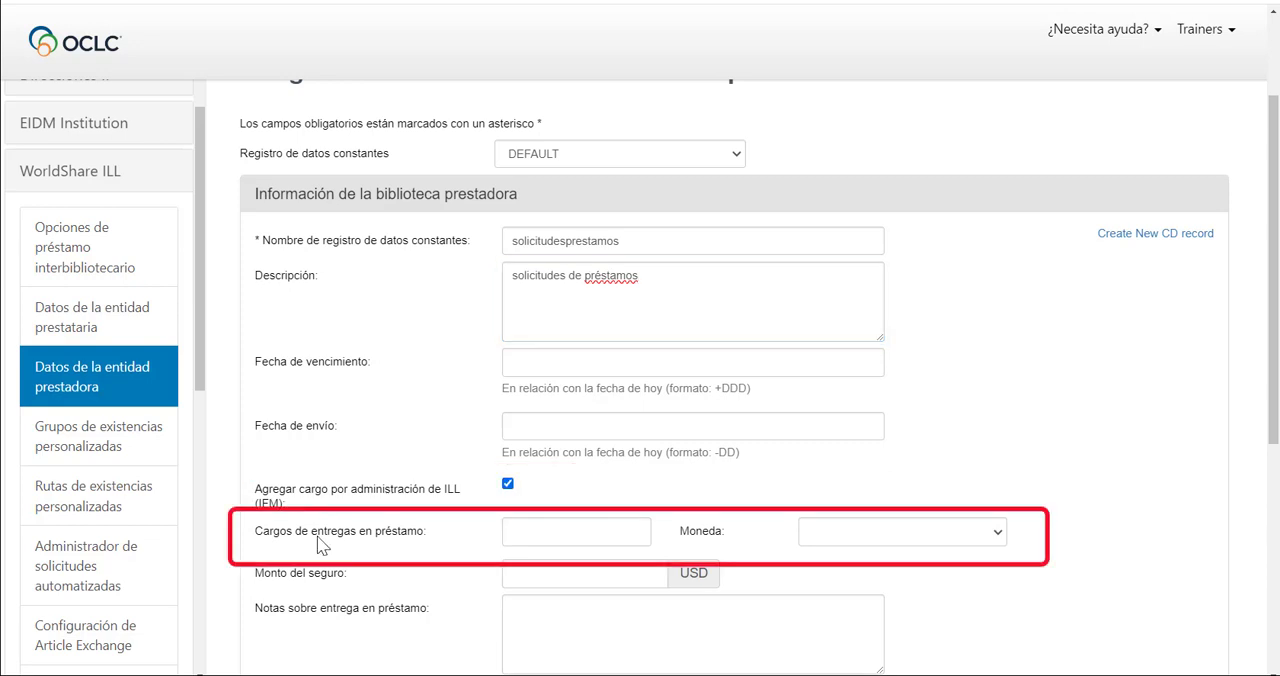
click(624, 538)
key(Tab)
scroll(1070, 578, down, 2)
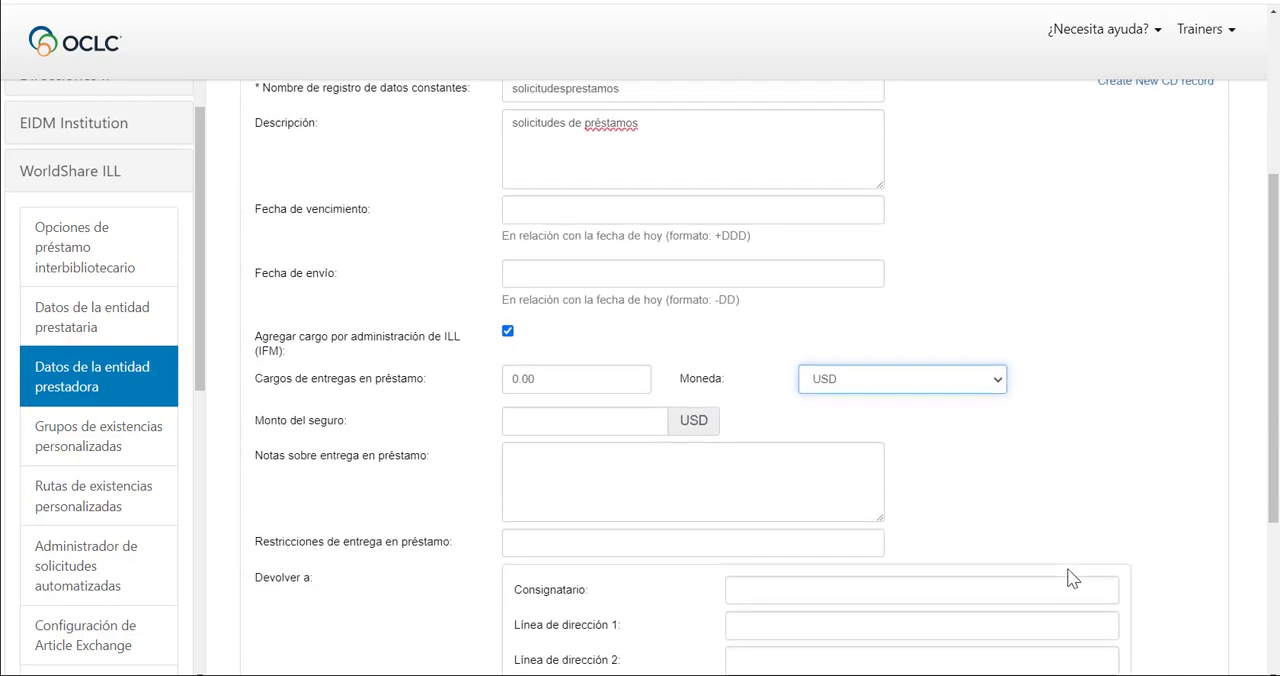
In the Devolver a section, enter "Sección de préstamos interbibliotecarios" as consignee and fill in the library's street address and city.
scroll(1070, 578, down, 1)
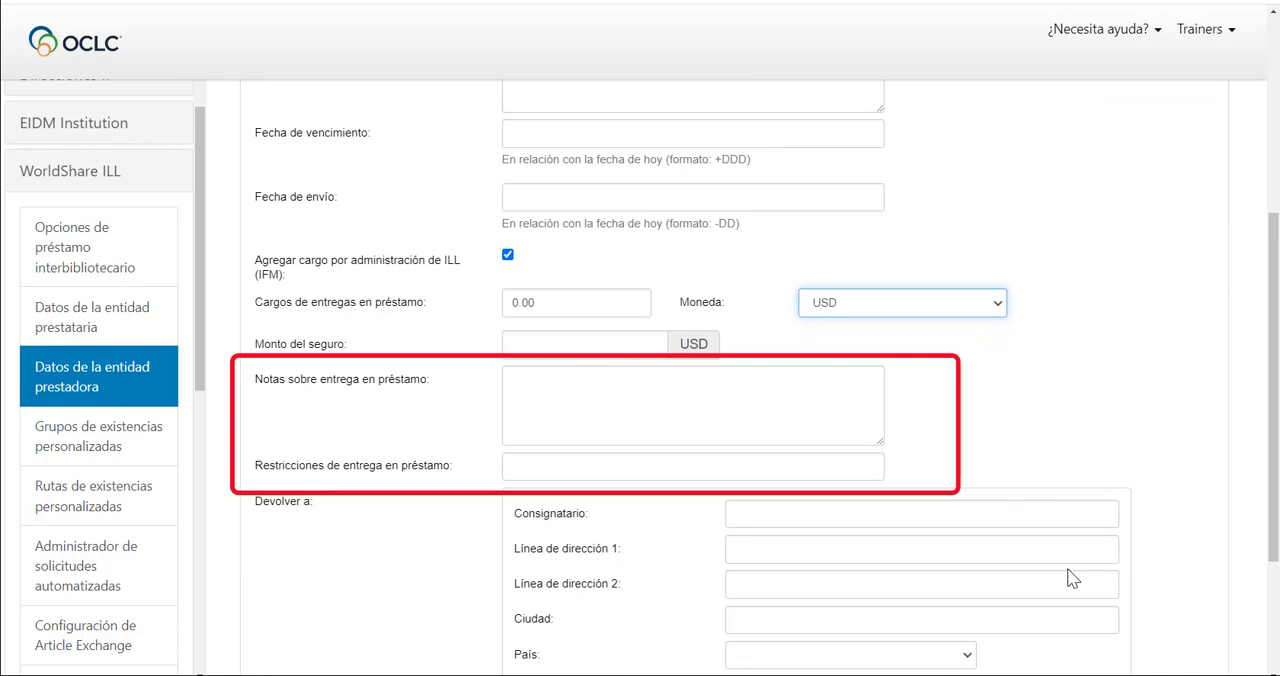
scroll(1070, 578, down, 3)
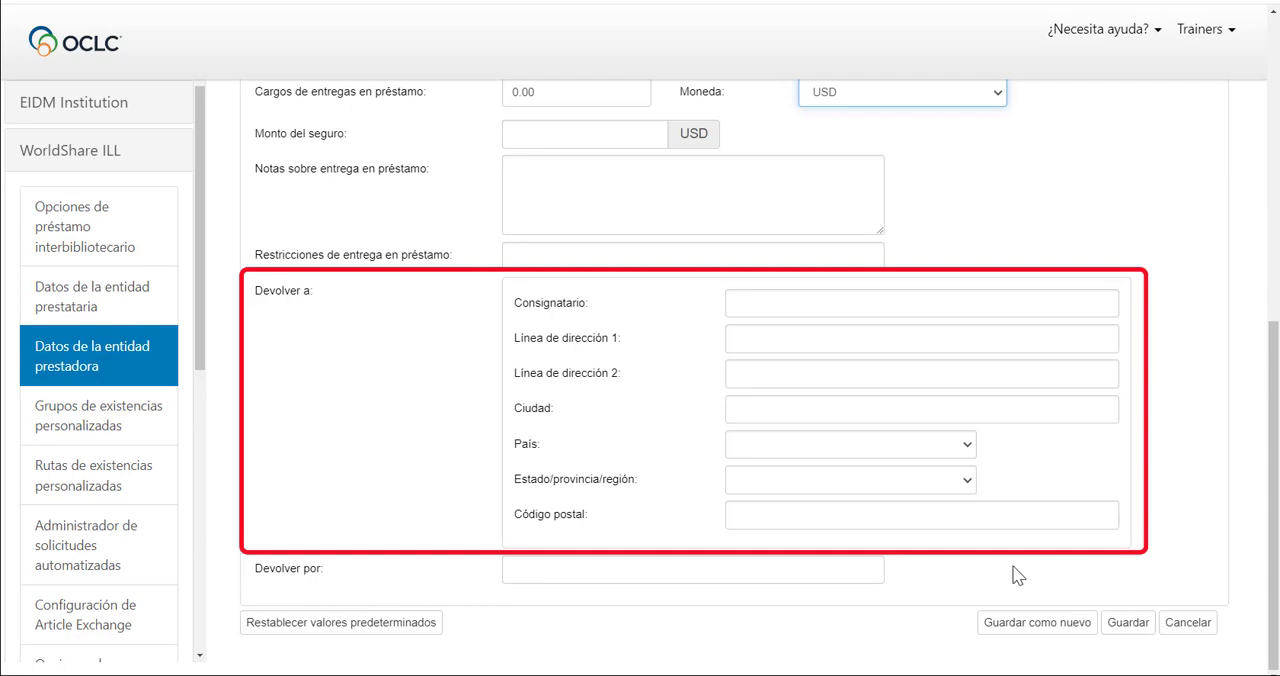
click(777, 305)
text(Sección de préstamos interbibliotecarios)
key(Tab)
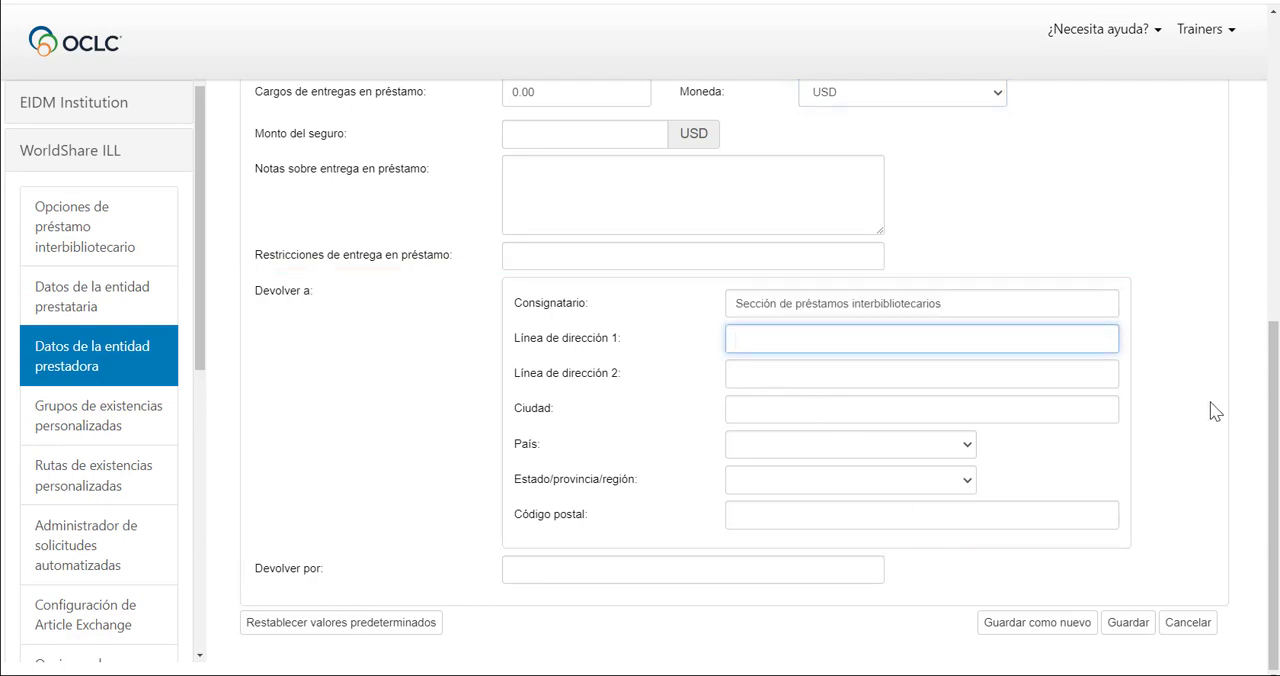
text(6565 Kilgour Place)
key(Tab)
key(Tab)
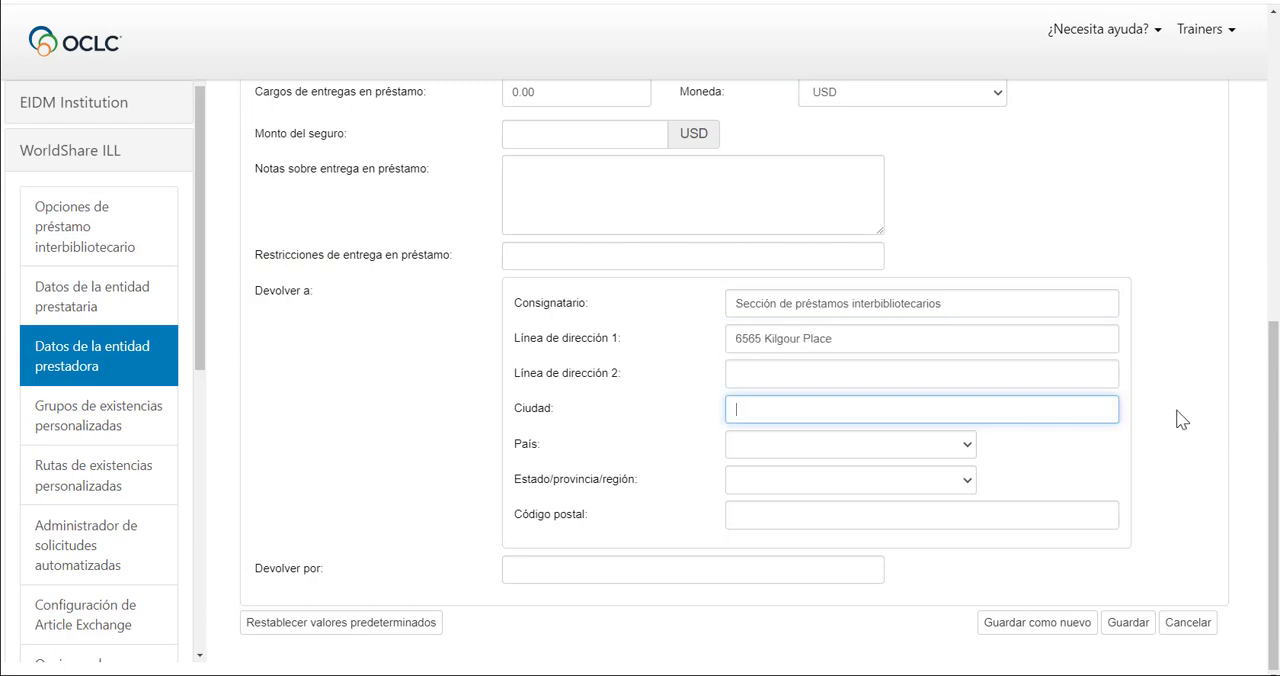
text(Dublin)
Set the return address country to United States and the state to Ohio, and enter the library's postal code.
click(891, 444)
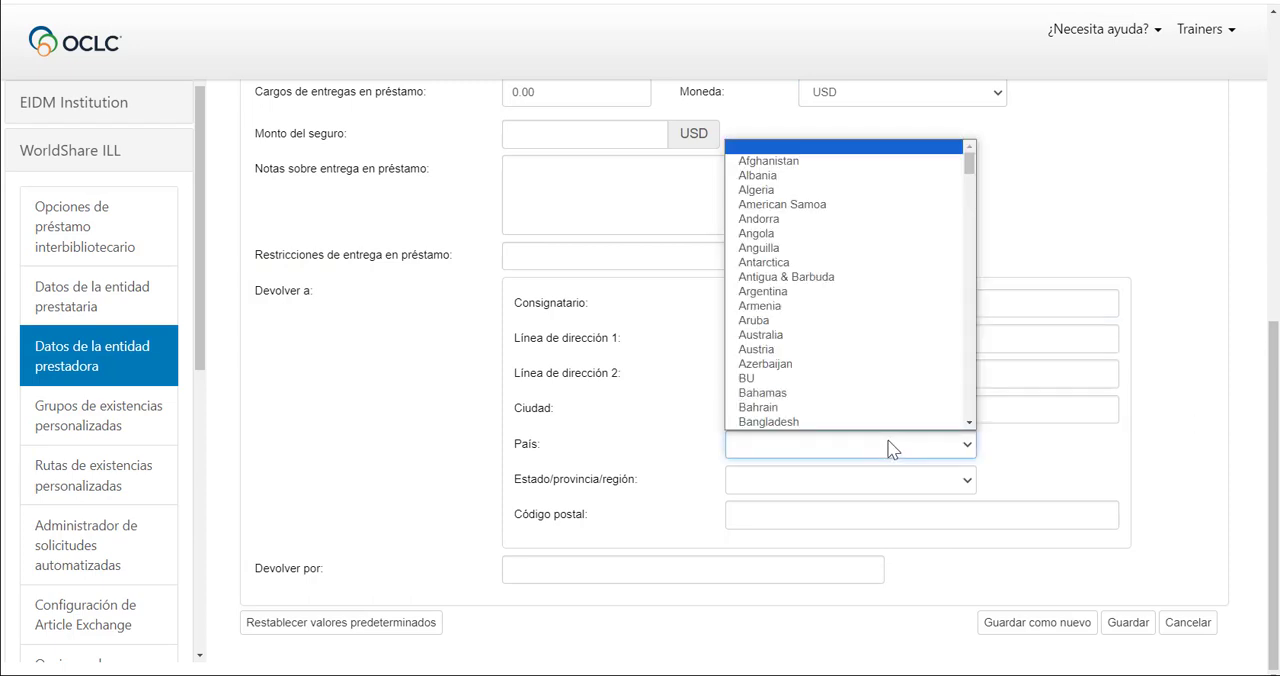
key(u)
click(898, 337)
click(886, 483)
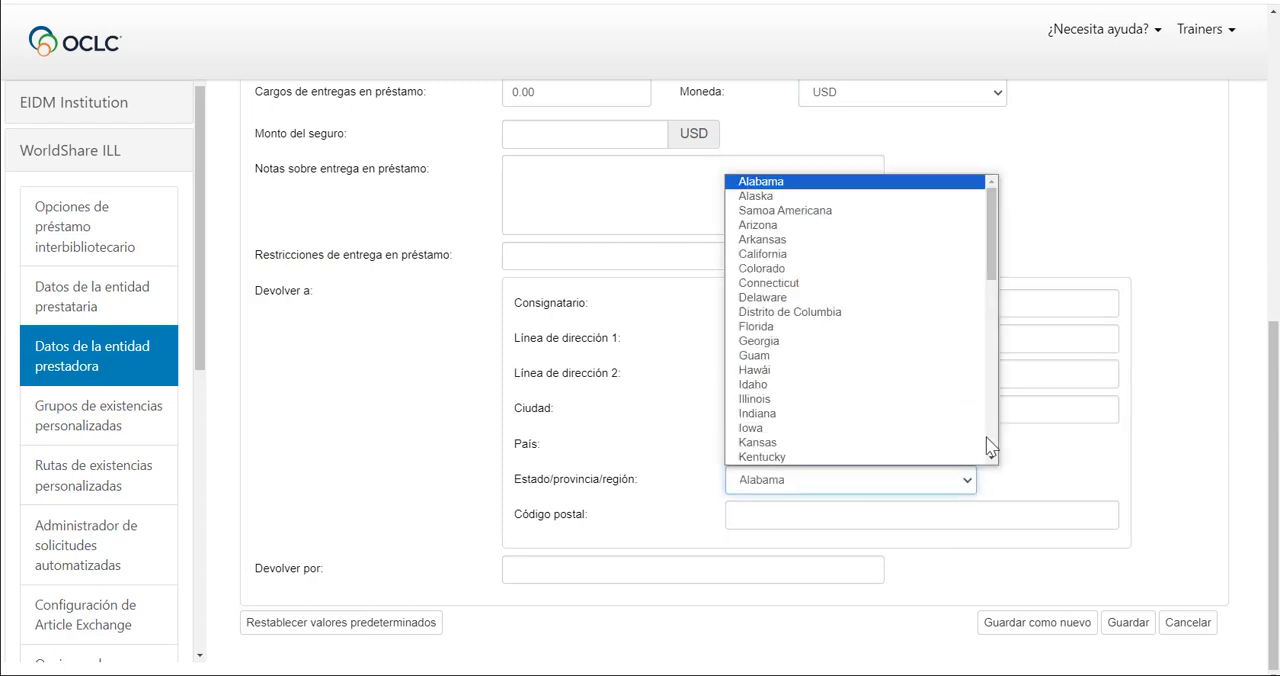
drag(992, 268, 992, 390)
click(823, 376)
key(Tab)
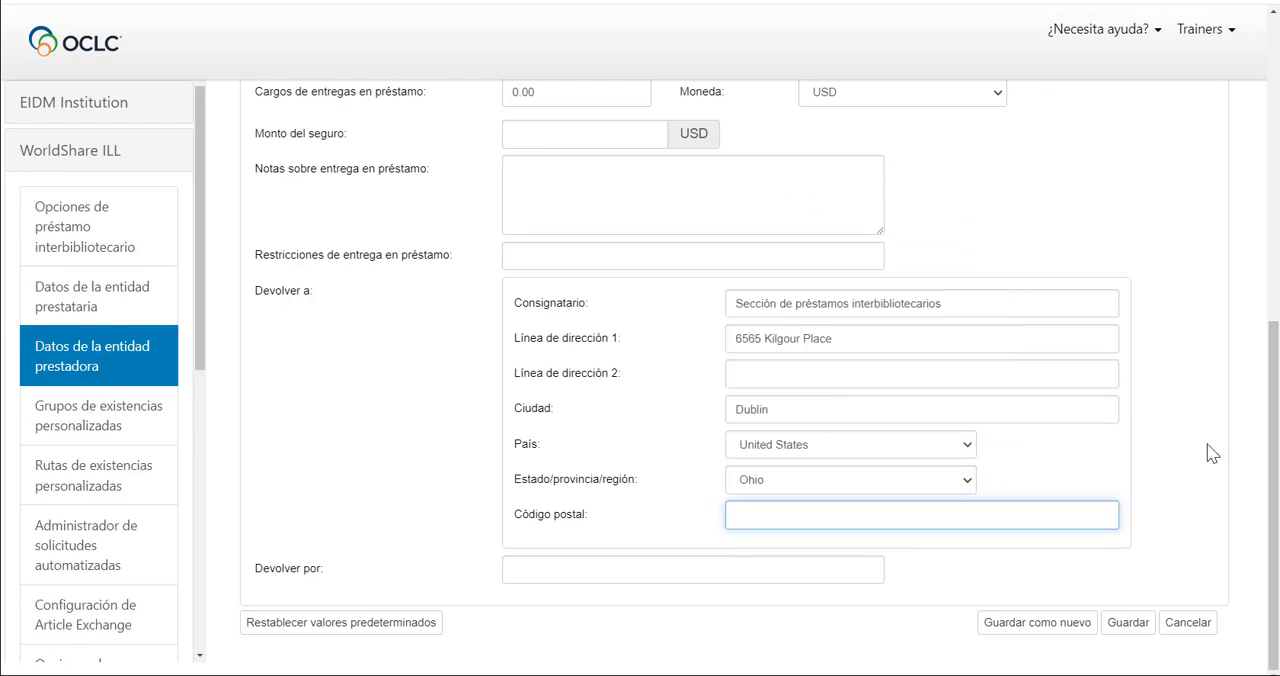
text(43017)
Set Devolver por to "dhl, ups, fedex" and save the form as a new lender constant data record.
click(661, 570)
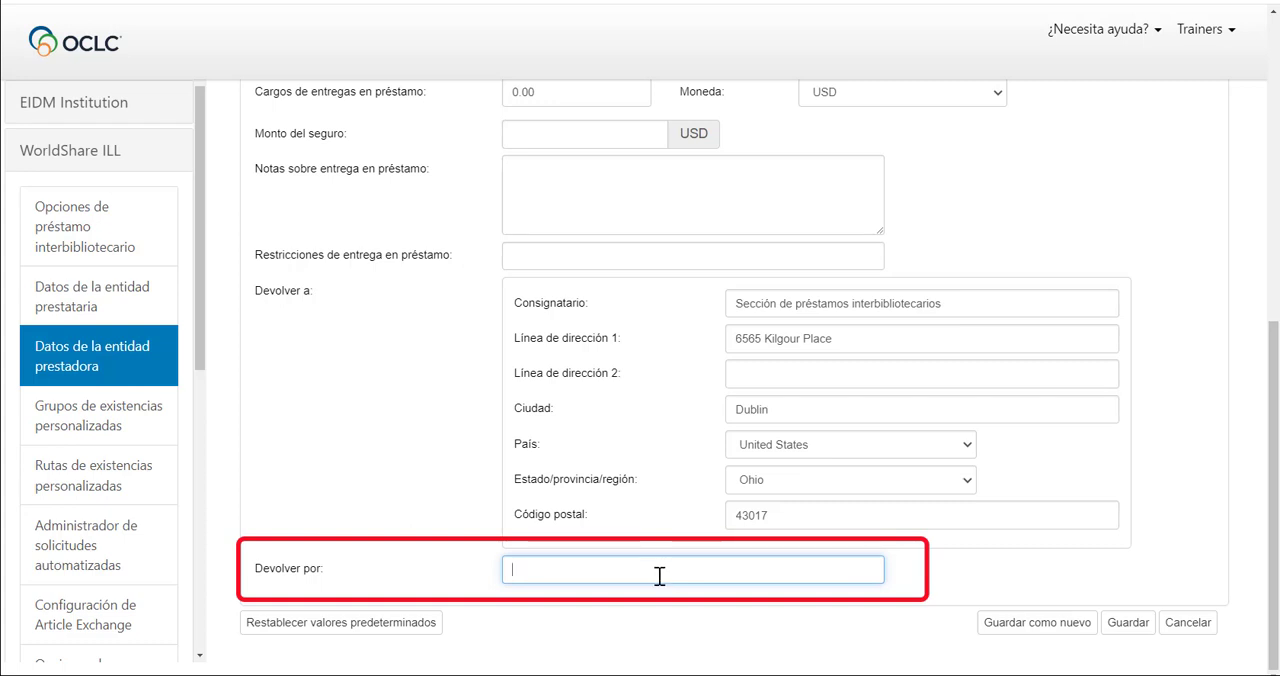
text(dhl, ups, fedex)
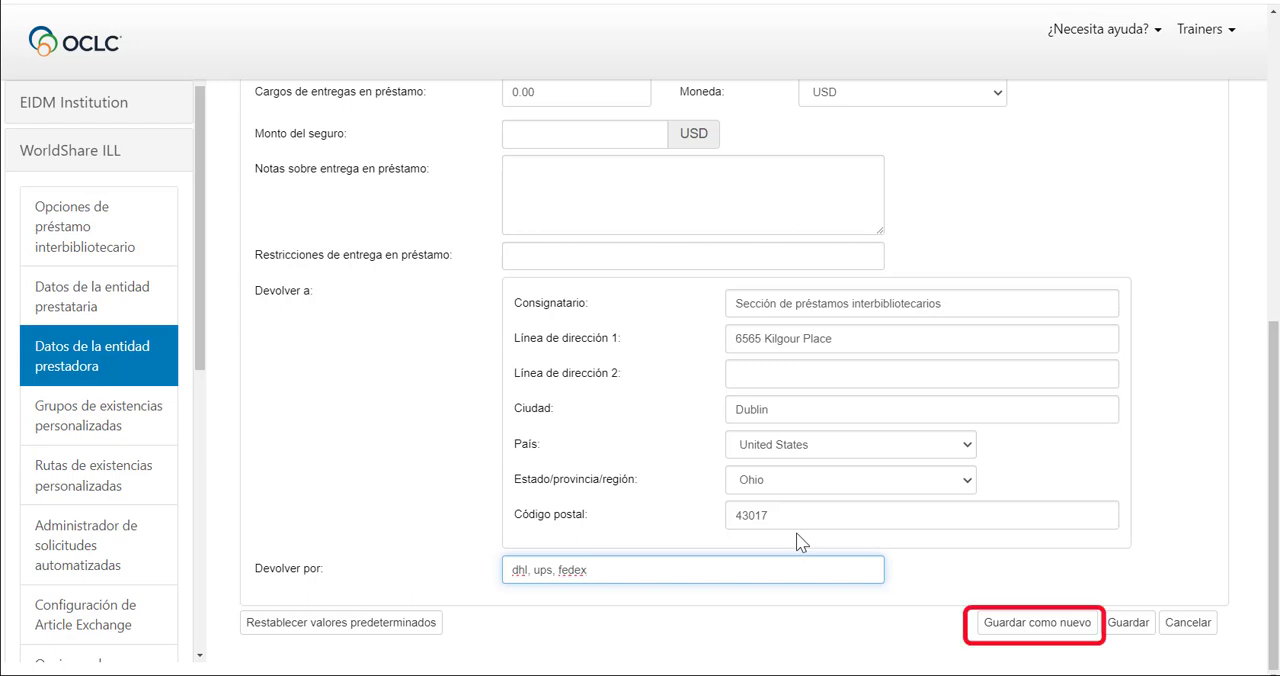
click(1014, 636)
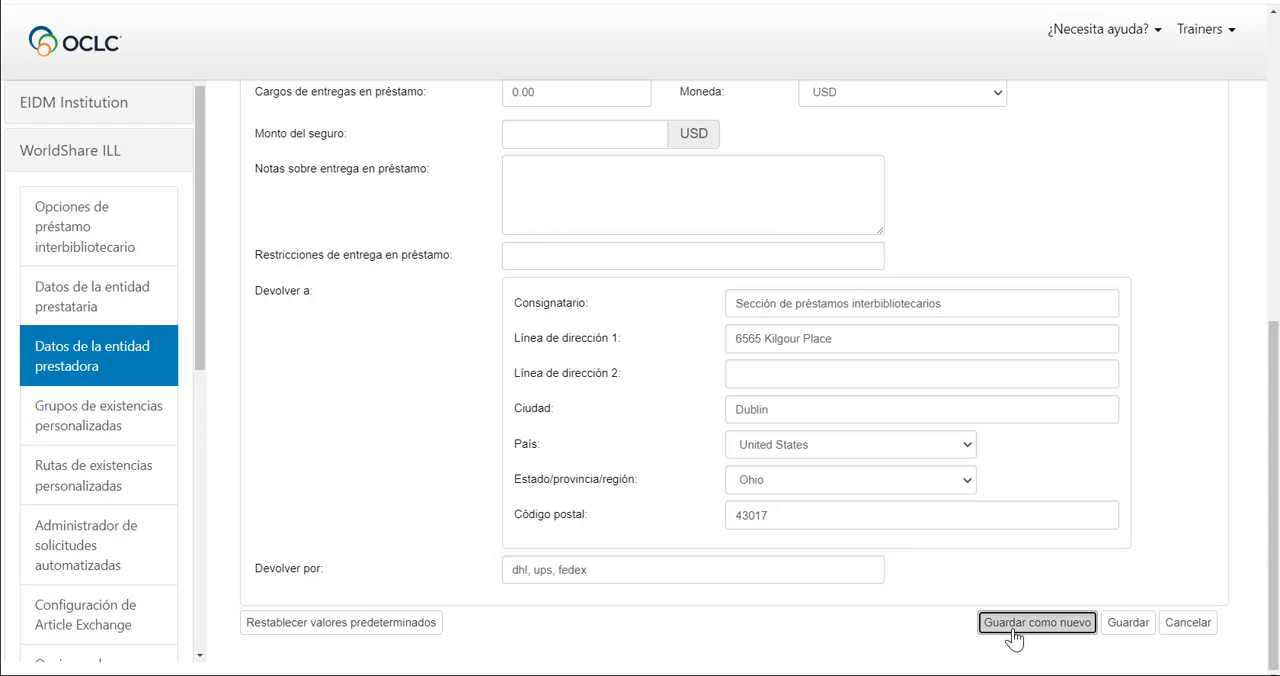
click(928, 380)
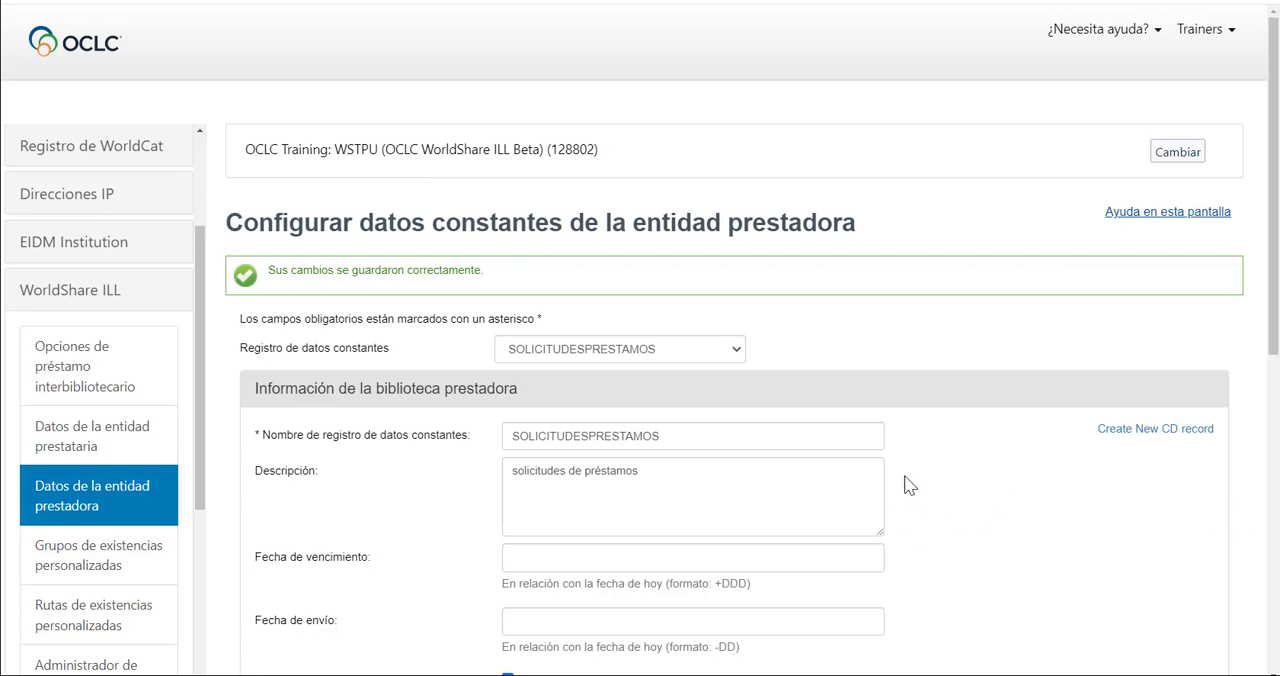
Open the existing LOANOH5 lender constant data record for editing.
click(737, 352)
click(688, 415)
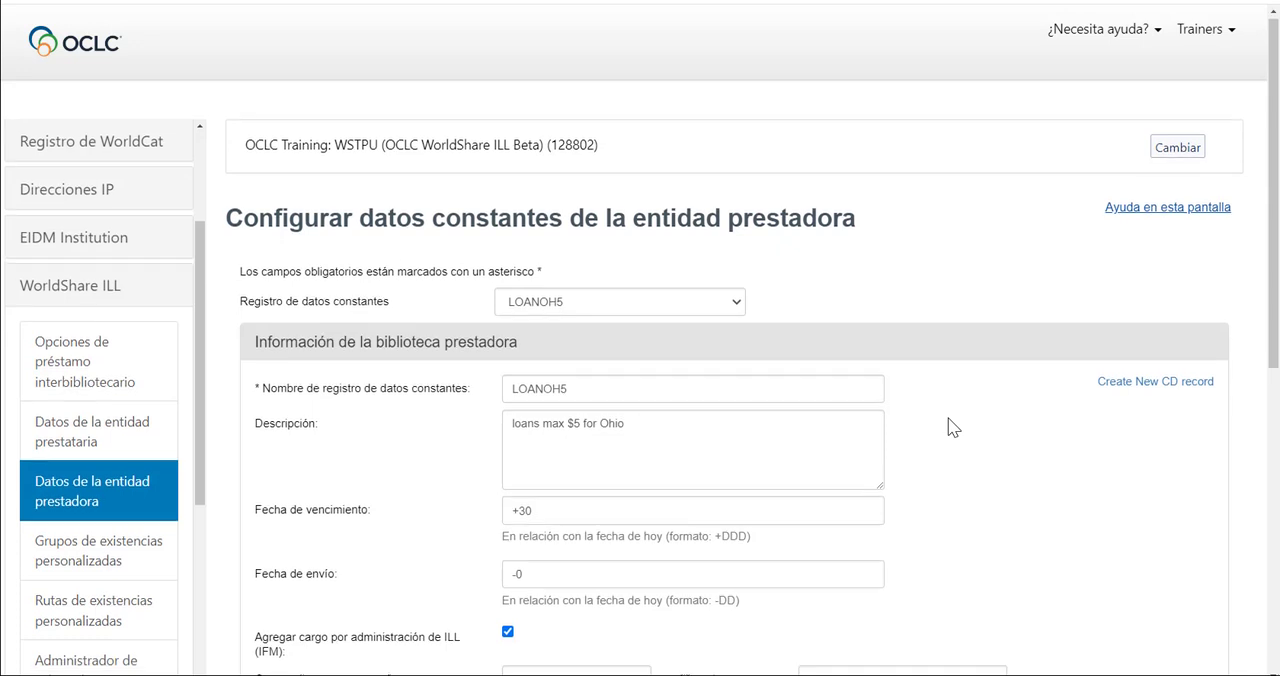
scroll(952, 427, down, 2)
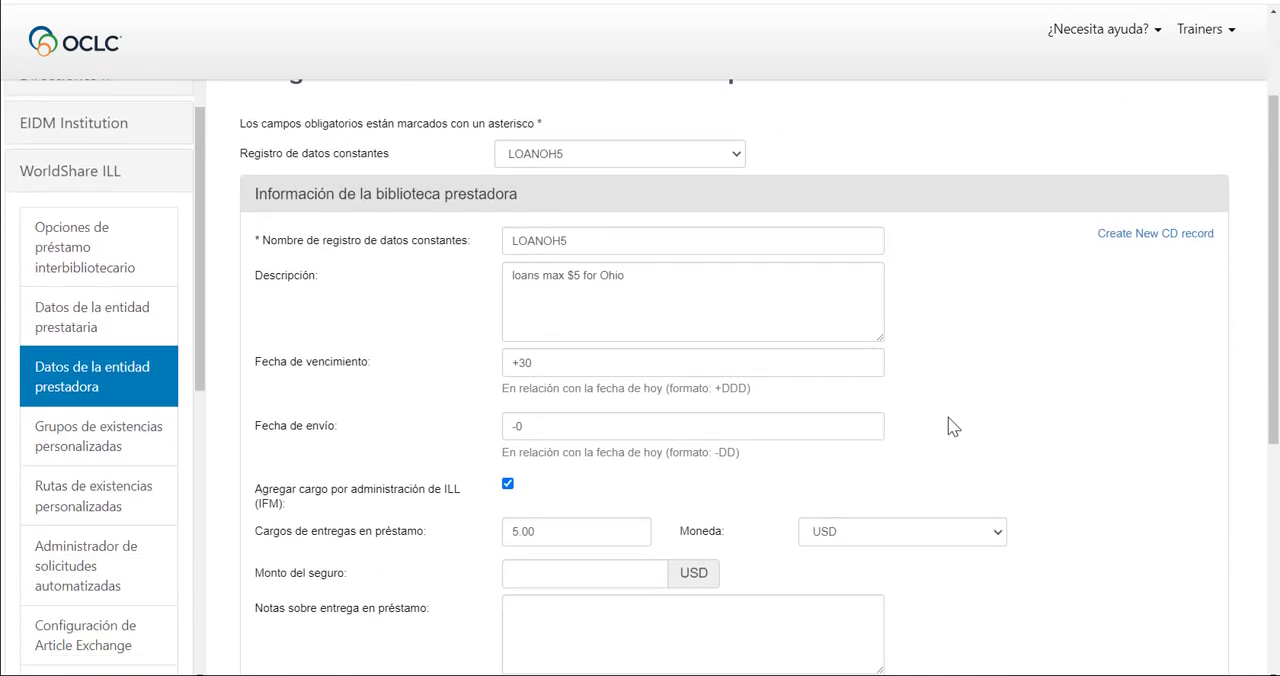
scroll(952, 427, down, 6)
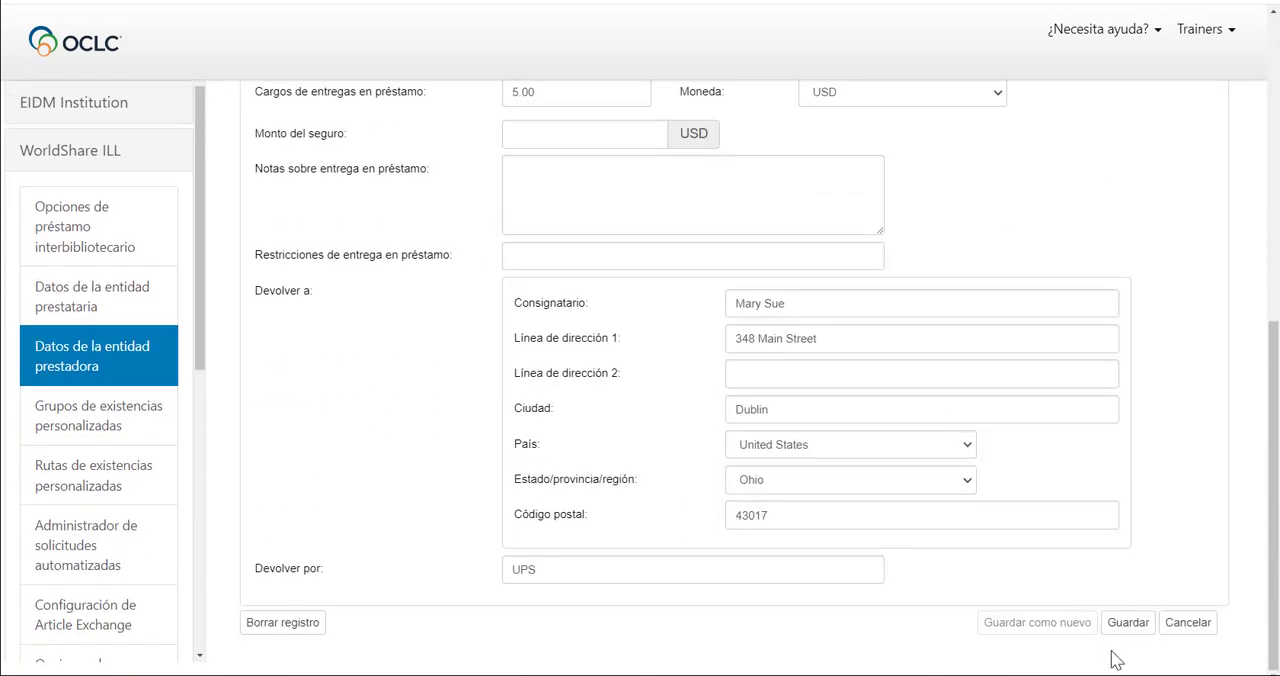